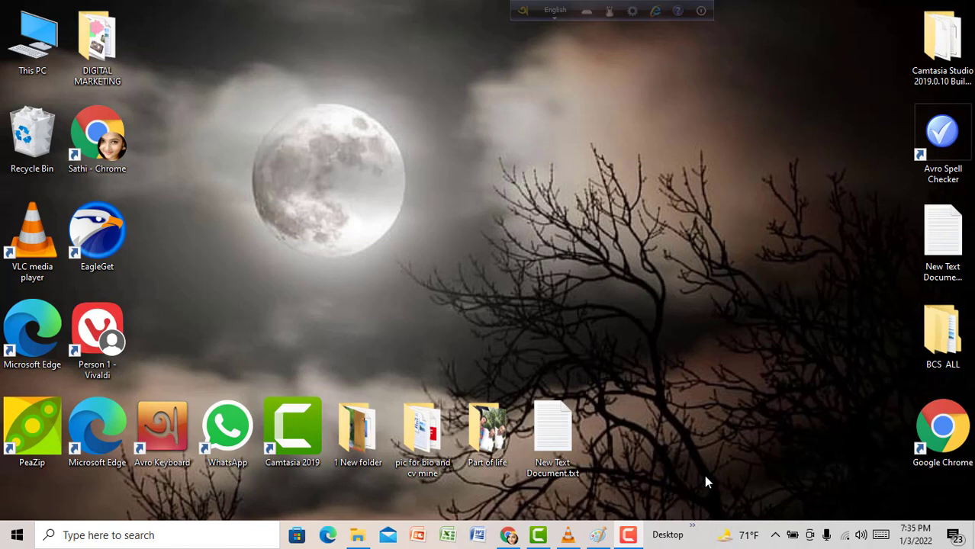
- Launch Paint from the Start menu by searching 'pain'
{"action": "left_click", "coordinate": [14, 537]}
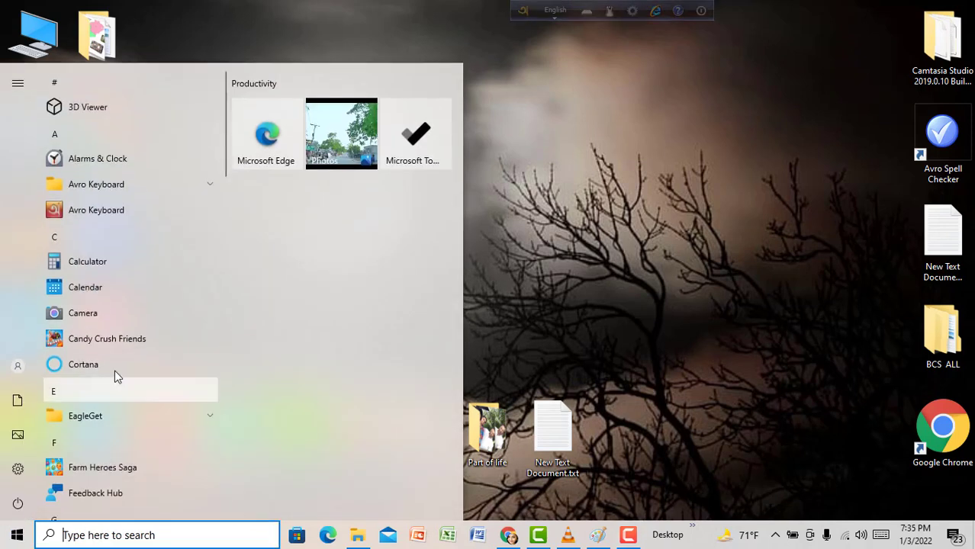
{"action": "scroll", "coordinate": [116, 368], "scroll_direction": "down", "scroll_amount": 1}
{"action": "scroll", "coordinate": [115, 368], "scroll_direction": "down", "scroll_amount": 1}
{"action": "scroll", "coordinate": [114, 372], "scroll_direction": "down", "scroll_amount": 3}
{"action": "scroll", "coordinate": [112, 374], "scroll_direction": "down", "scroll_amount": 2}
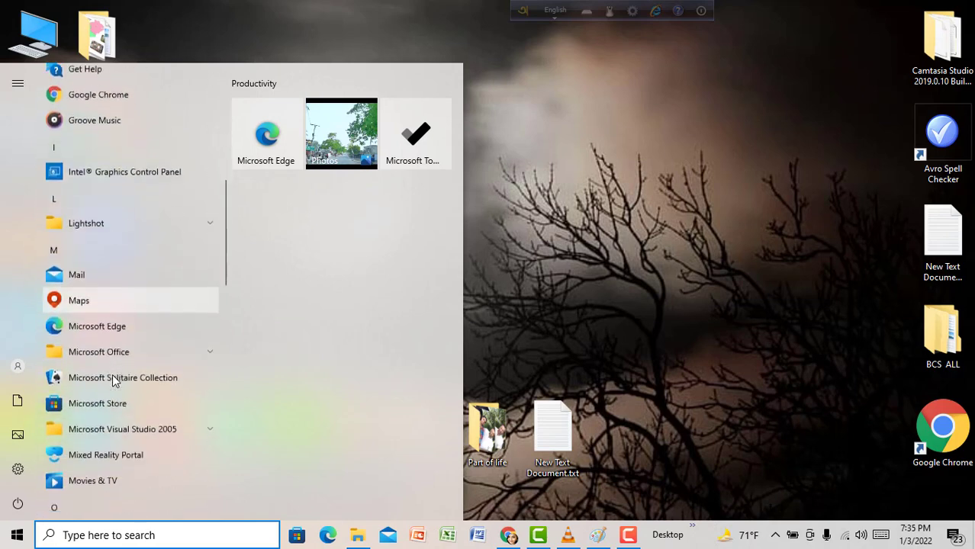
{"action": "scroll", "coordinate": [113, 374], "scroll_direction": "down", "scroll_amount": 3}
{"action": "scroll", "coordinate": [112, 376], "scroll_direction": "down", "scroll_amount": 2}
{"action": "scroll", "coordinate": [111, 382], "scroll_direction": "down", "scroll_amount": 2}
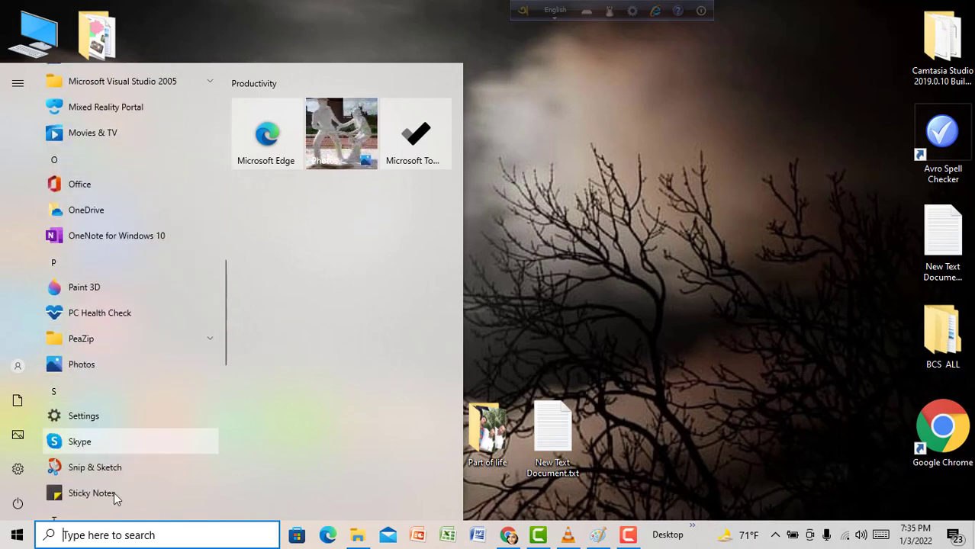
{"action": "left_click", "coordinate": [116, 535]}
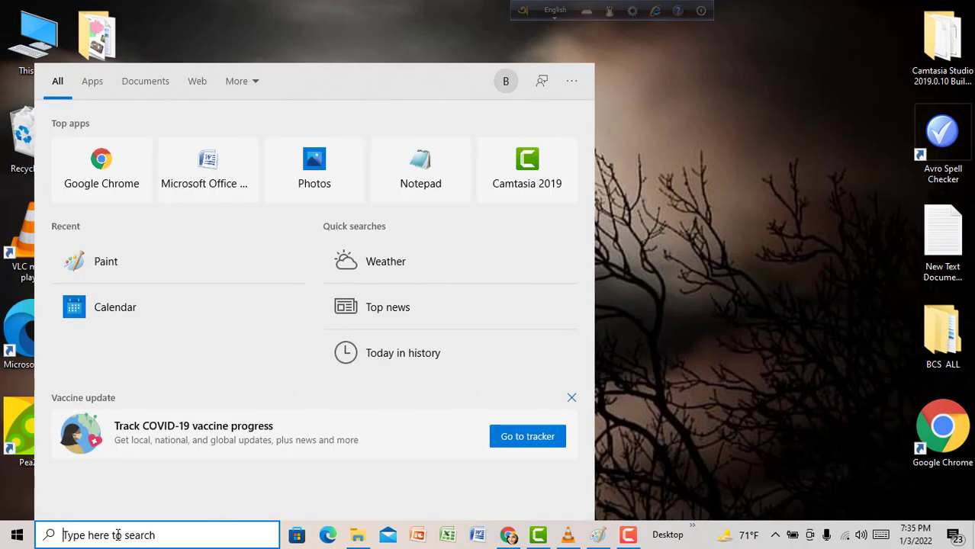
{"action": "type", "text": "pa"}
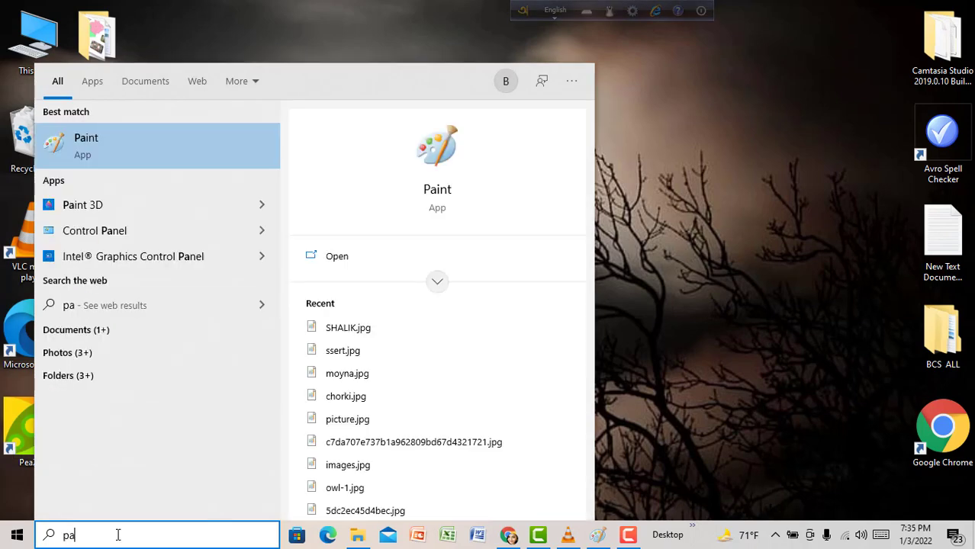
{"action": "type", "text": "in"}
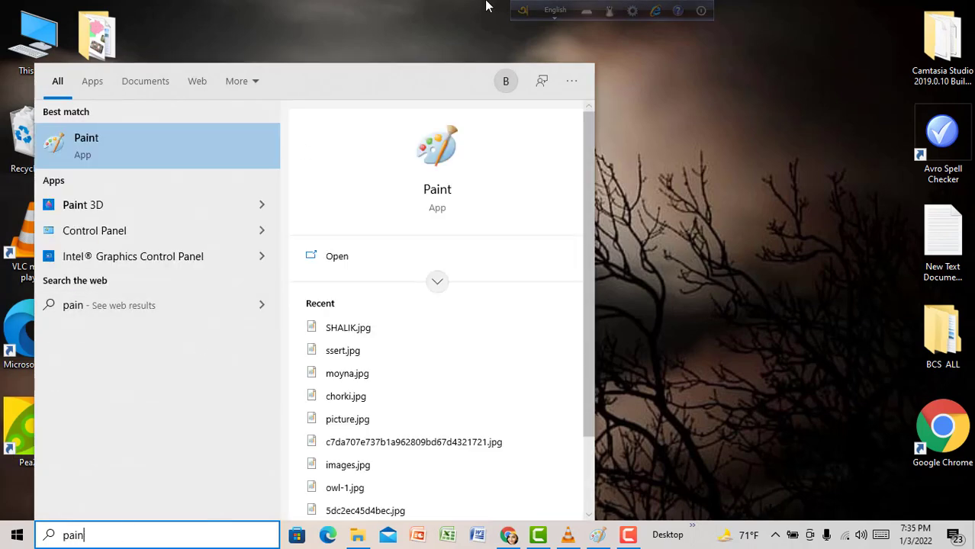
{"action": "left_click", "coordinate": [220, 142]}
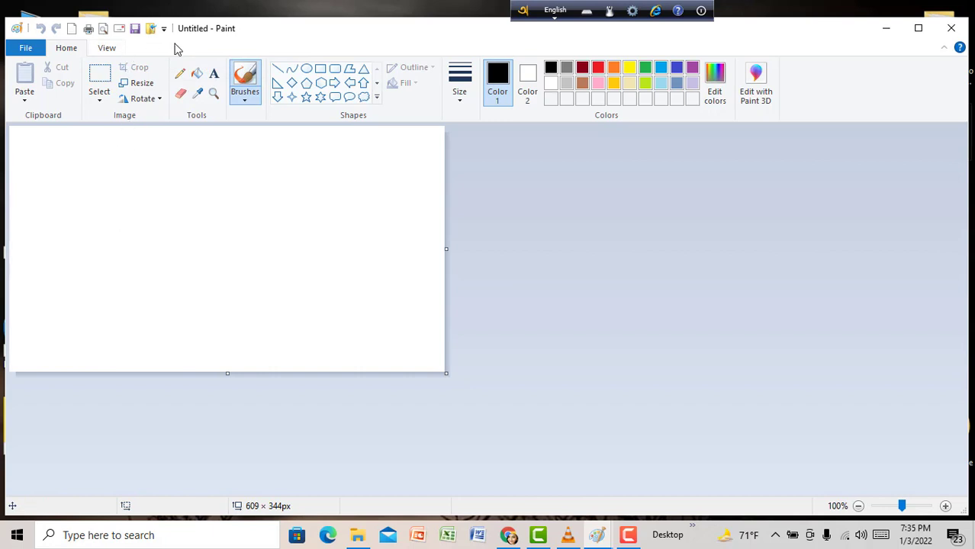
- Open SHALIK.jpg from the Desktop's 1 New folder
{"action": "left_click", "coordinate": [150, 30]}
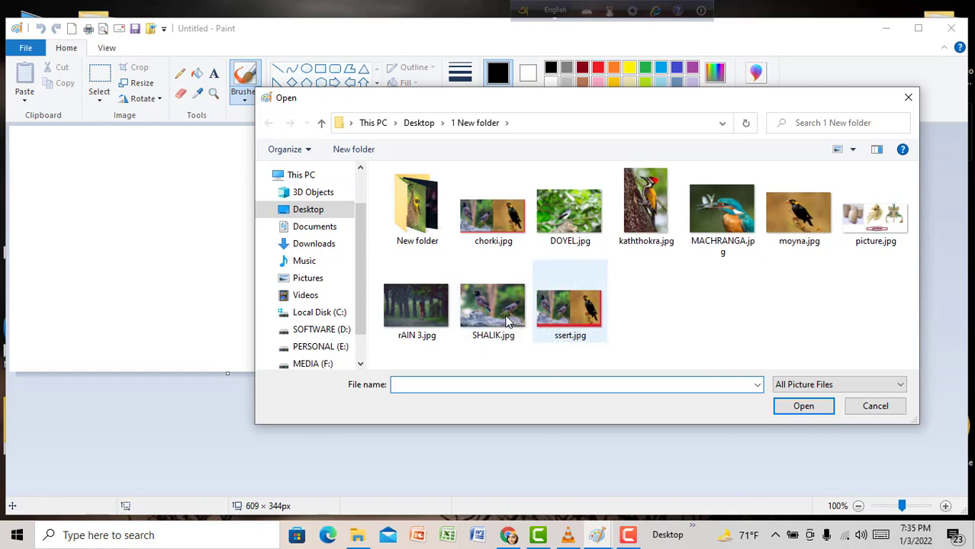
{"action": "double_click", "coordinate": [494, 323]}
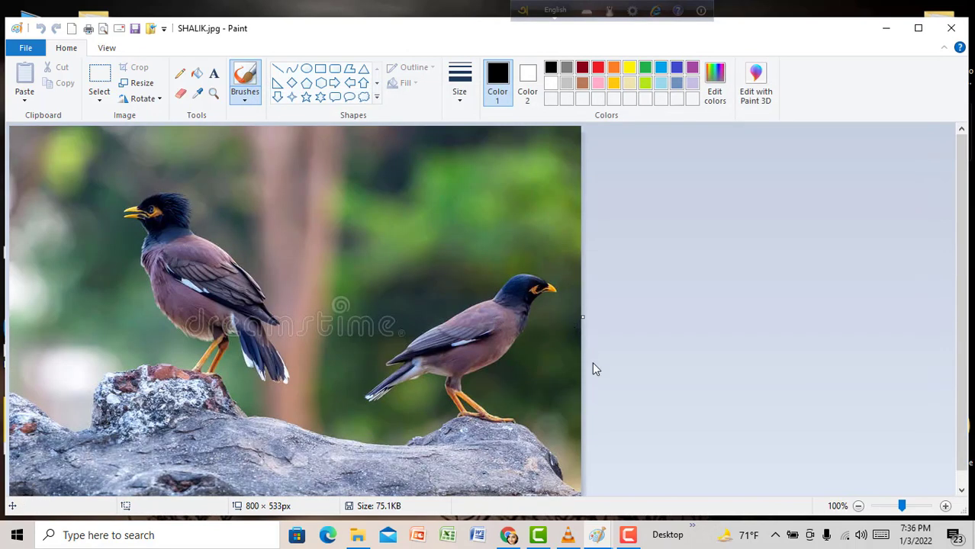
- Resize the two-mynas photo to 180 × 180 pixels with aspect ratio unlocked
{"action": "left_click", "coordinate": [142, 83]}
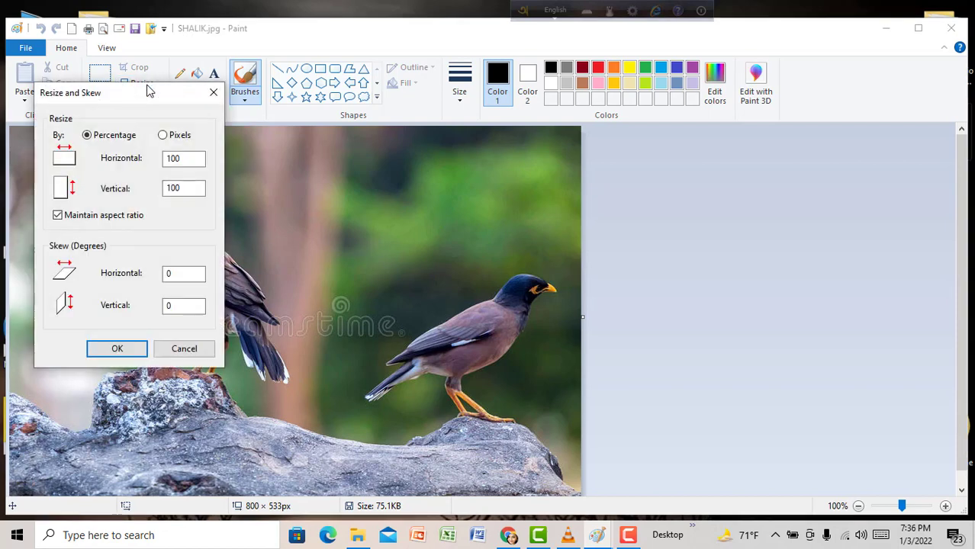
{"action": "left_click", "coordinate": [163, 136]}
{"action": "left_click", "coordinate": [58, 217]}
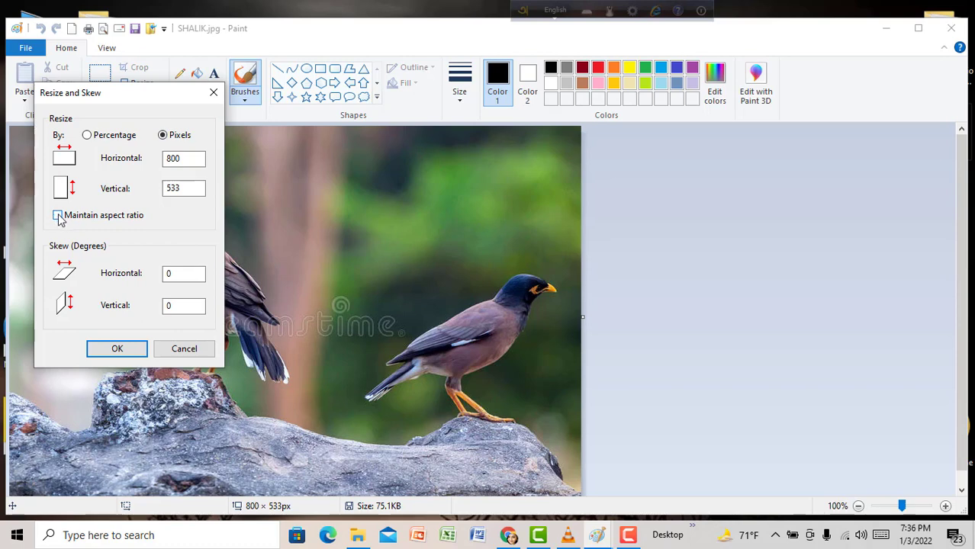
{"action": "left_click", "coordinate": [197, 158]}
{"action": "key", "text": "BackSpace"}
{"action": "key", "text": "BackSpace"}
{"action": "left_click", "coordinate": [190, 188]}
{"action": "type", "text": "180"}
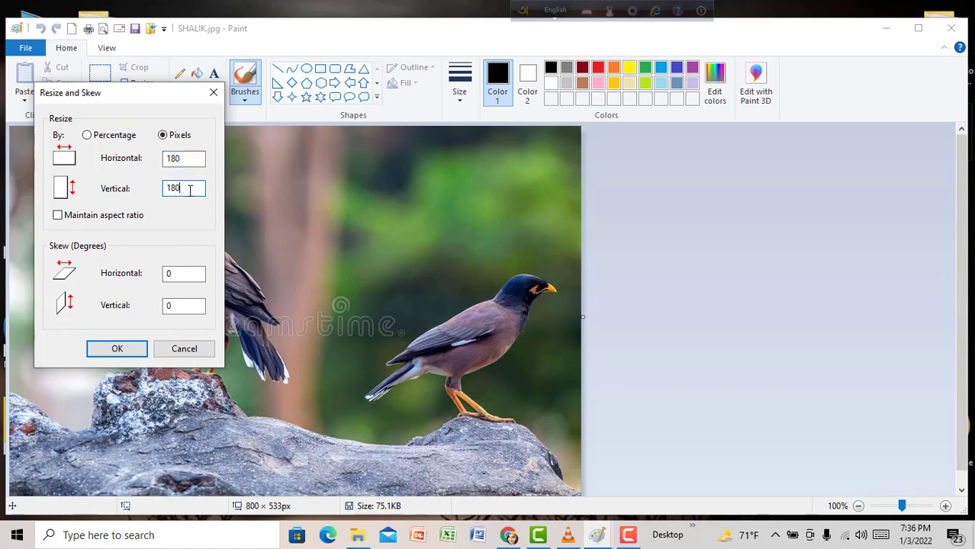
{"action": "left_click", "coordinate": [126, 351]}
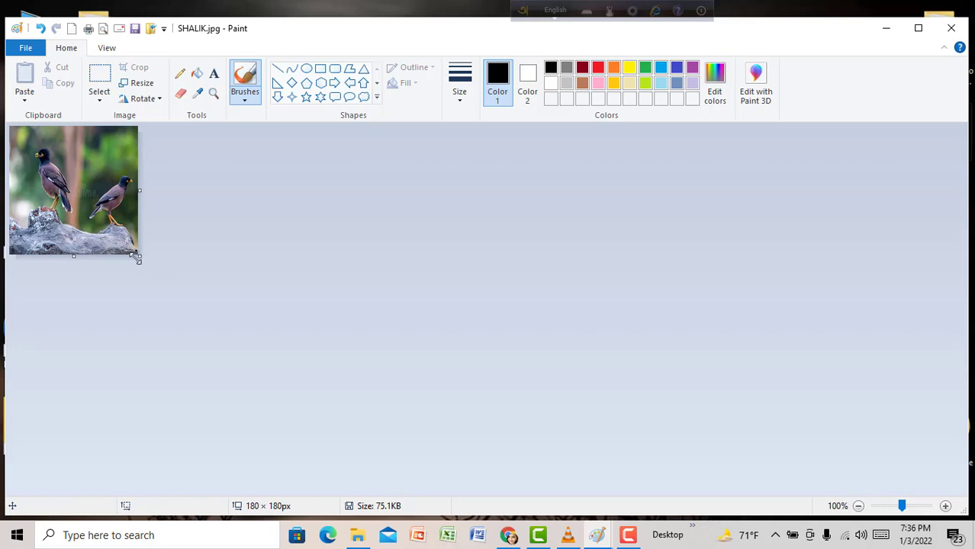
- Widen the canvas to about 471 × 192 px and paste in moyna.jpg from file
{"action": "mouse_move", "coordinate": [140, 257]}
{"action": "left_mouse_down"}
{"action": "mouse_move", "coordinate": [413, 296]}
{"action": "mouse_move", "coordinate": [418, 261]}
{"action": "mouse_move", "coordinate": [345, 262]}
{"action": "left_mouse_up"}
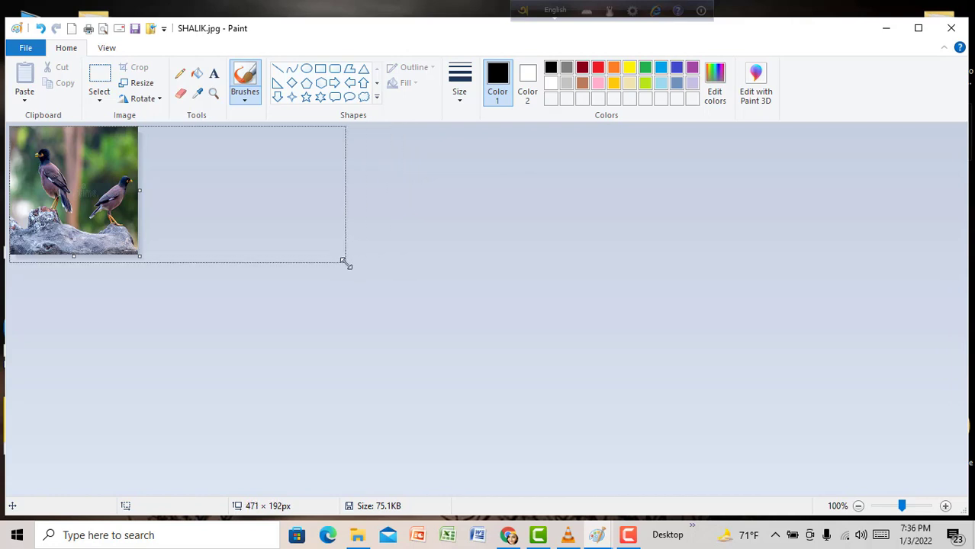
{"action": "left_click_drag", "start_coordinate": [345, 263], "coordinate": [344, 262]}
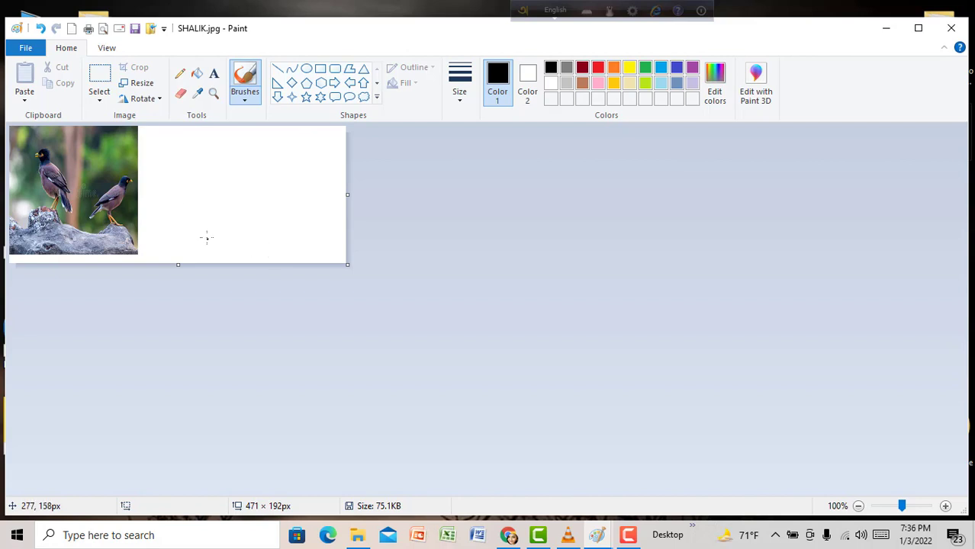
{"action": "left_click", "coordinate": [31, 101]}
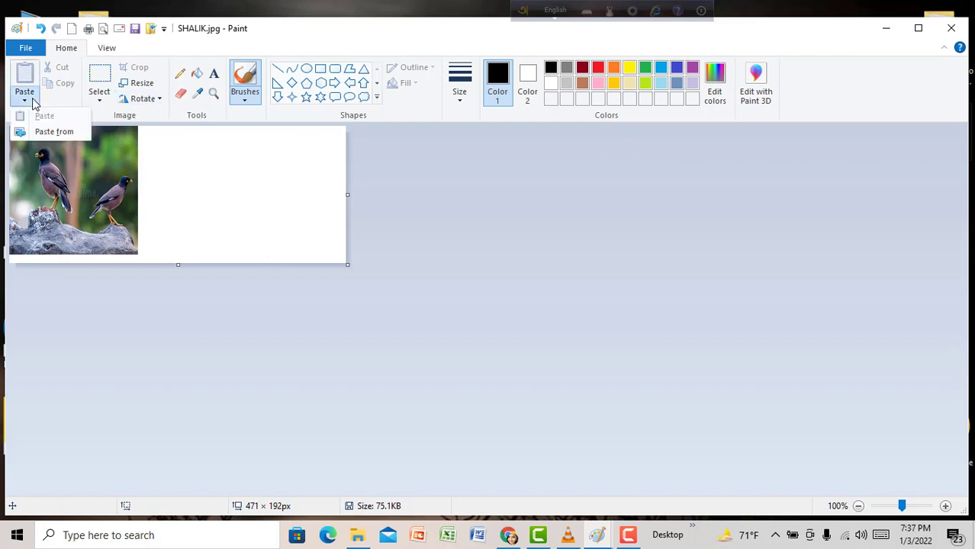
{"action": "left_click", "coordinate": [56, 131]}
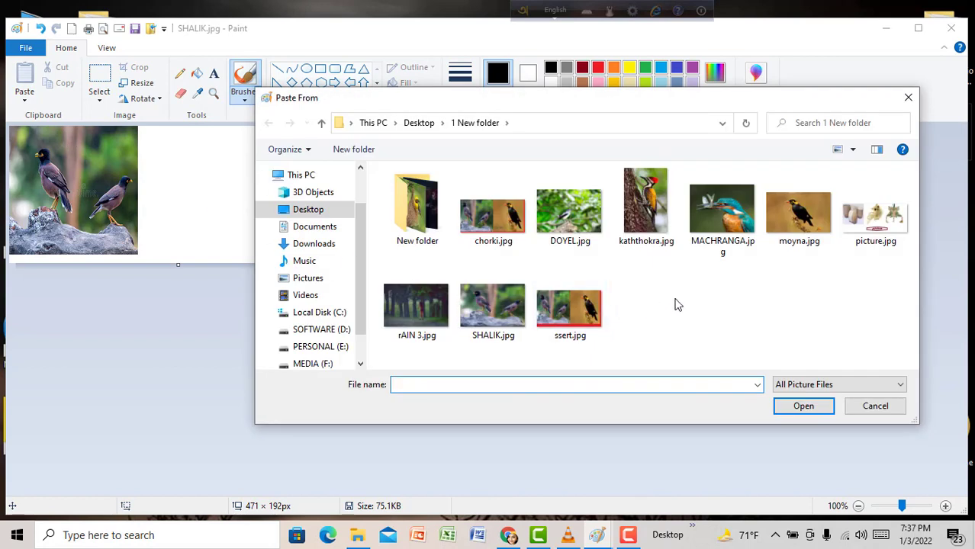
{"action": "double_click", "coordinate": [812, 212]}
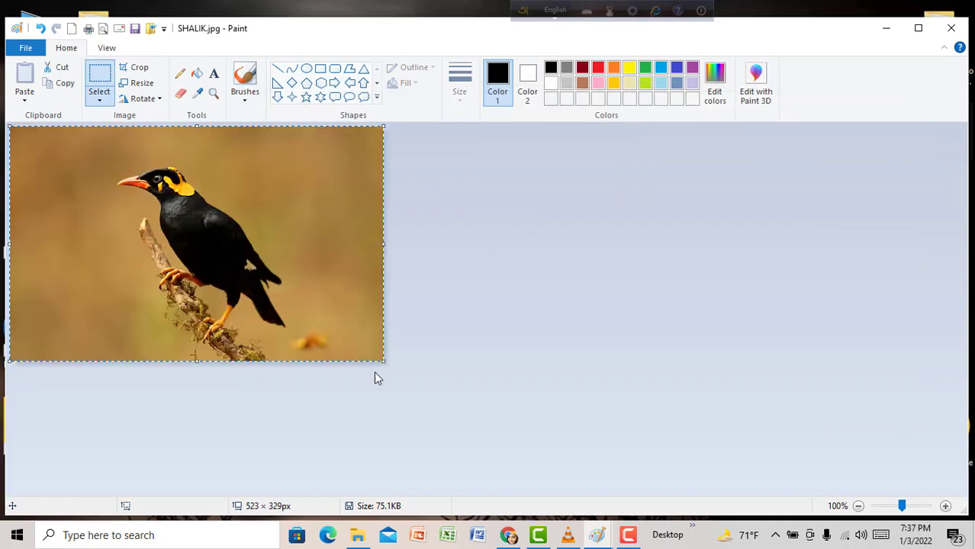
- Resize the pasted moyna photo to 180 × 180 pixels, aspect ratio unlocked
{"action": "left_click", "coordinate": [137, 83]}
{"action": "left_click", "coordinate": [162, 135]}
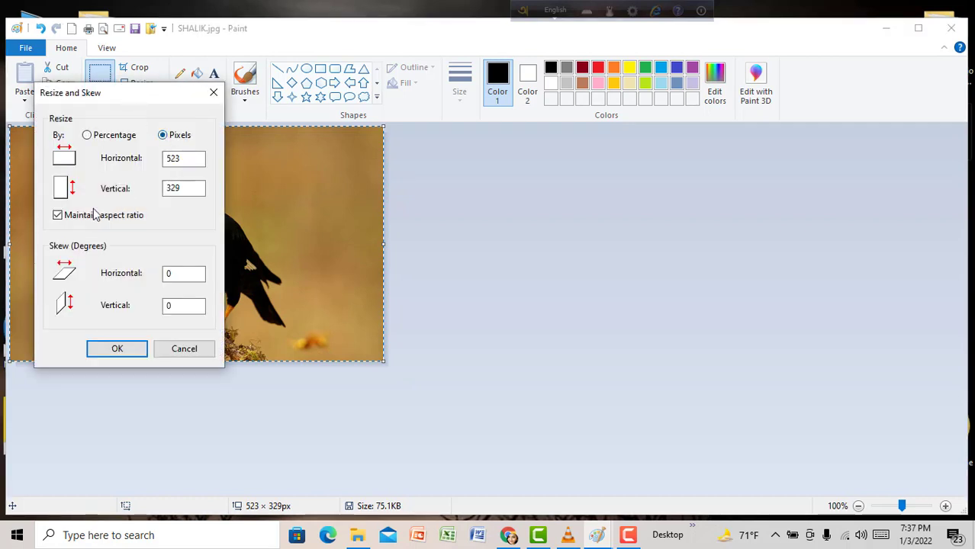
{"action": "left_click", "coordinate": [58, 215]}
{"action": "left_click", "coordinate": [186, 158]}
{"action": "type", "text": "180"}
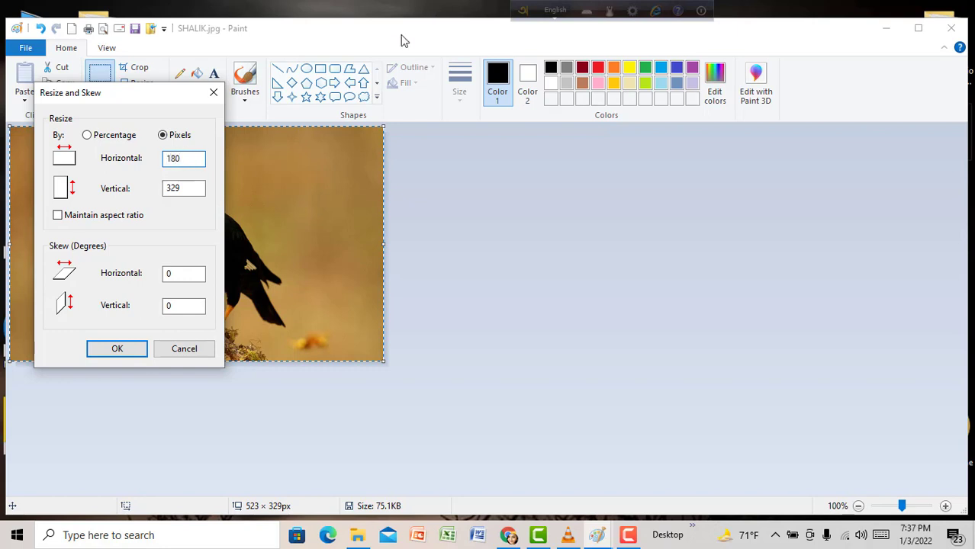
{"action": "left_click", "coordinate": [197, 192]}
{"action": "type", "text": "180"}
{"action": "left_click", "coordinate": [138, 351]}
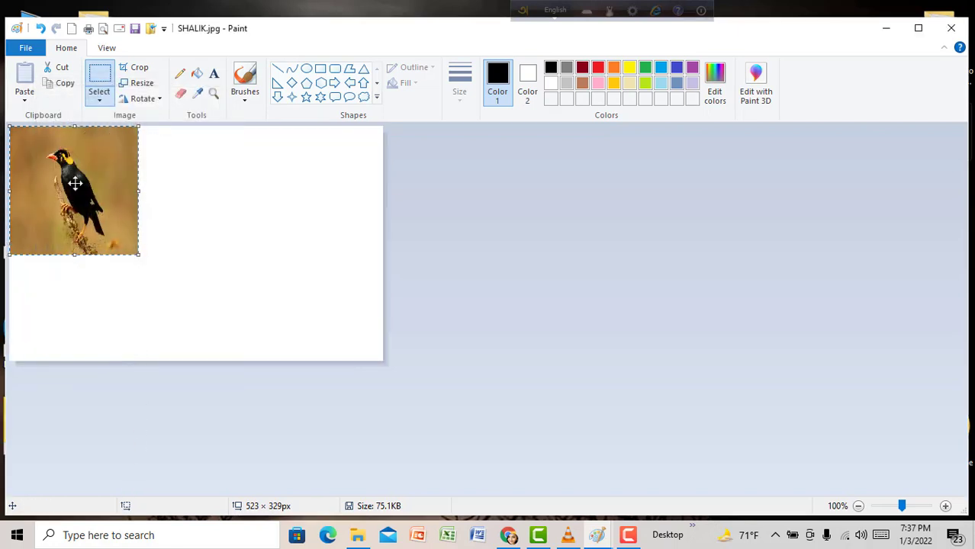
- Move the moyna photo beside the first photo and rotate it upright, undoing a trial crop
{"action": "left_click_drag", "start_coordinate": [76, 183], "coordinate": [212, 187]}
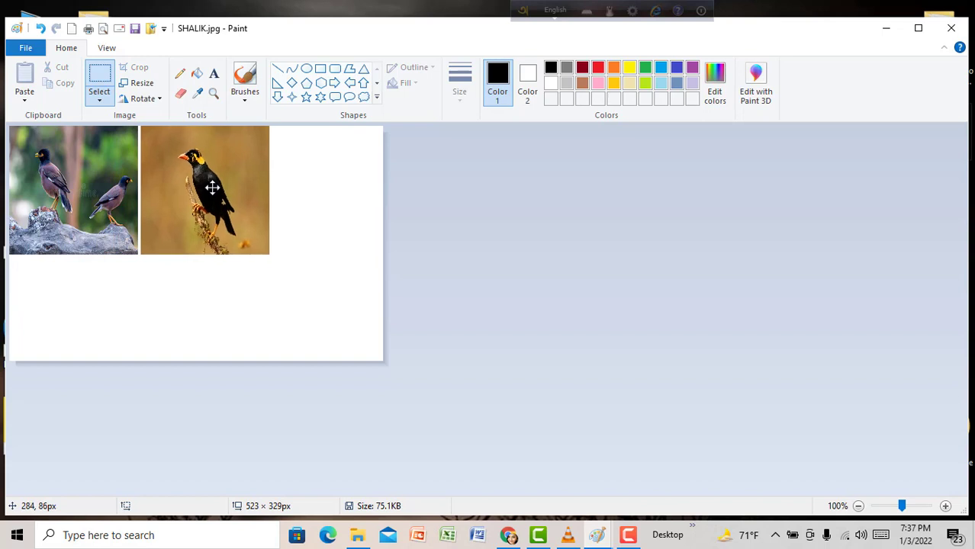
{"action": "left_click_drag", "start_coordinate": [212, 187], "coordinate": [213, 187]}
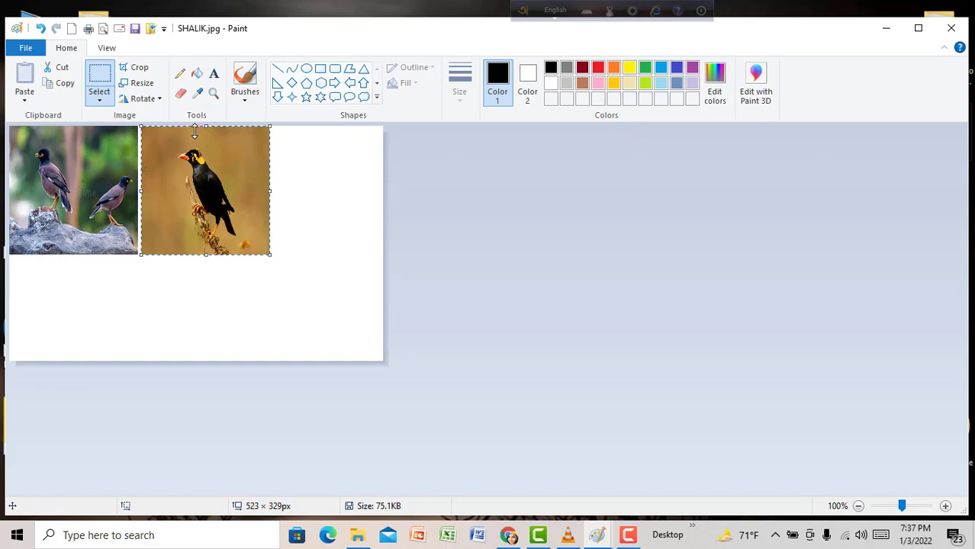
{"action": "left_click", "coordinate": [151, 105]}
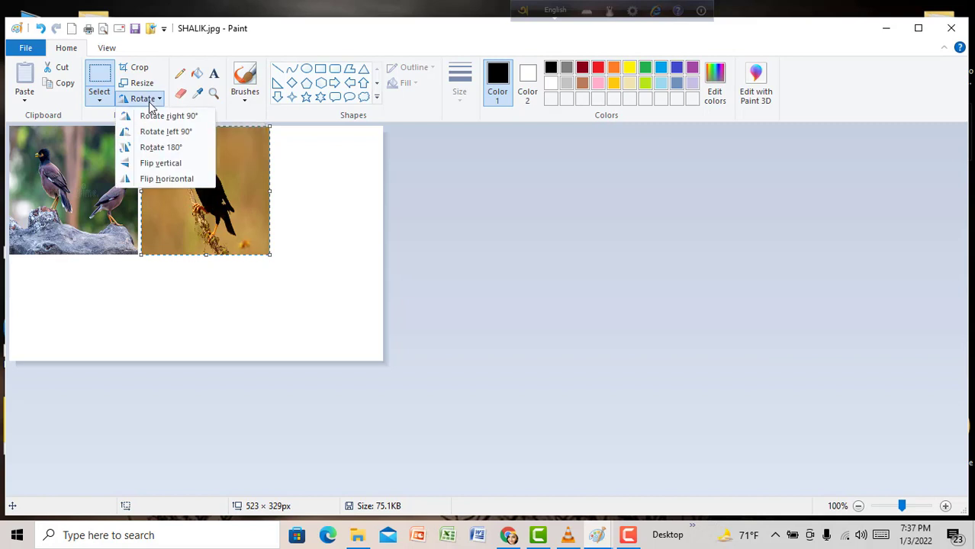
{"action": "left_click", "coordinate": [167, 149]}
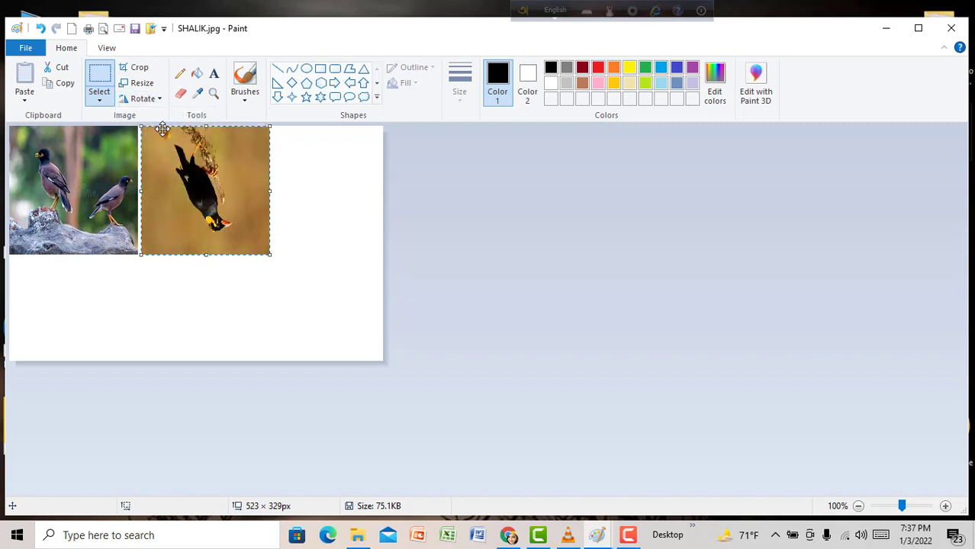
{"action": "left_click", "coordinate": [153, 100]}
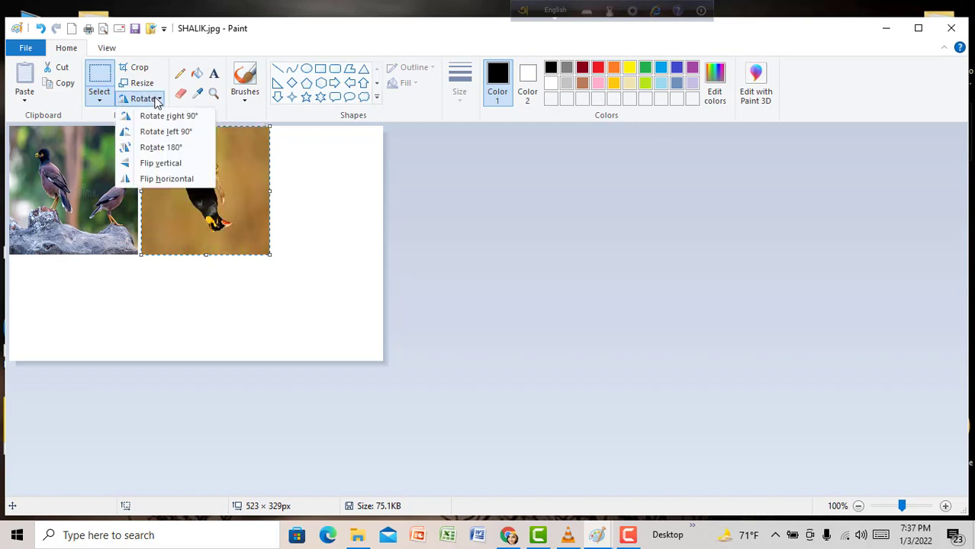
{"action": "left_click", "coordinate": [161, 149]}
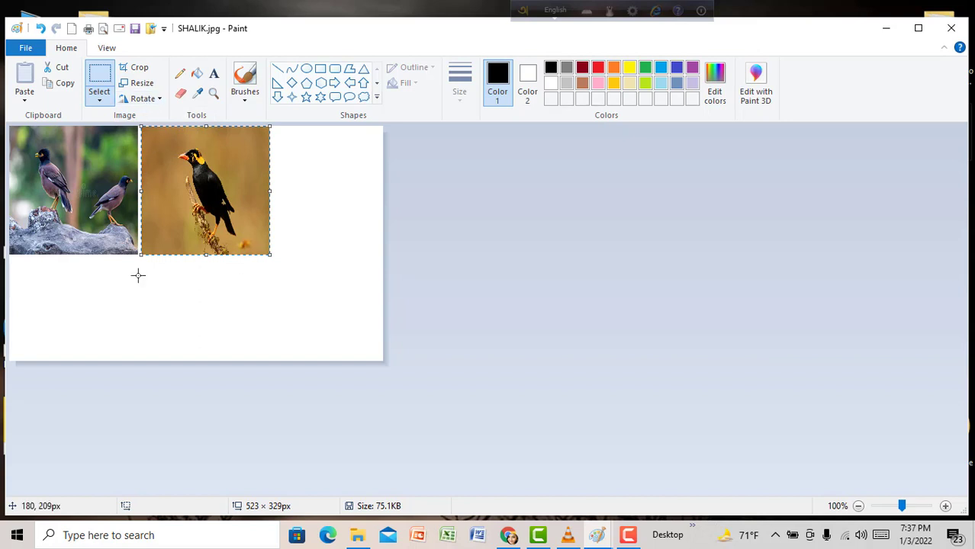
{"action": "left_click", "coordinate": [139, 67]}
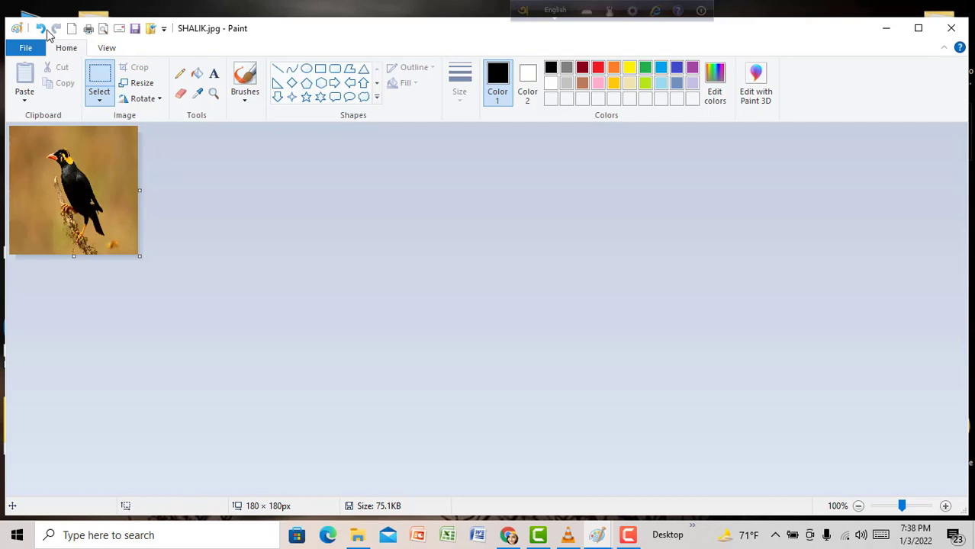
{"action": "left_click", "coordinate": [41, 28]}
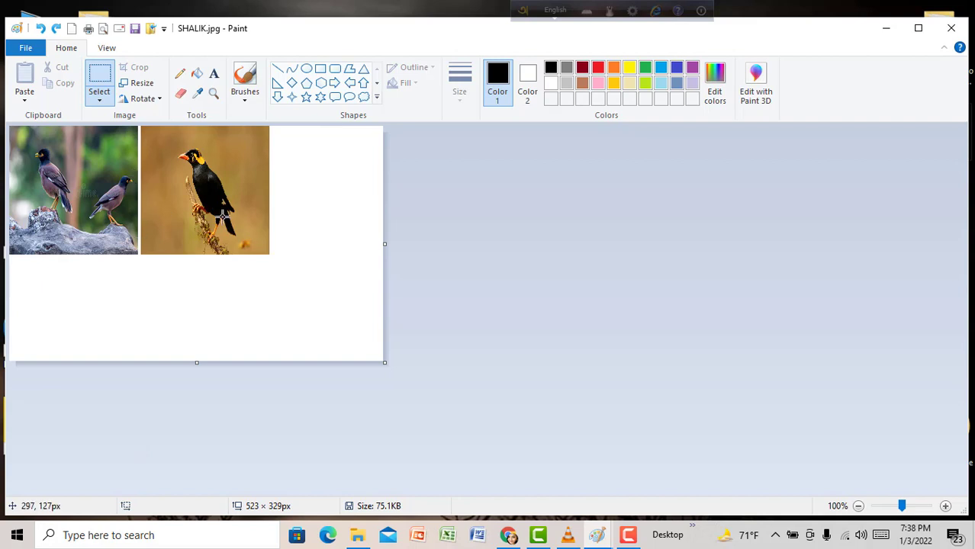
- Rectangle-select both bird photos and crop the canvas to 328 × 159 px
{"action": "left_click", "coordinate": [97, 102]}
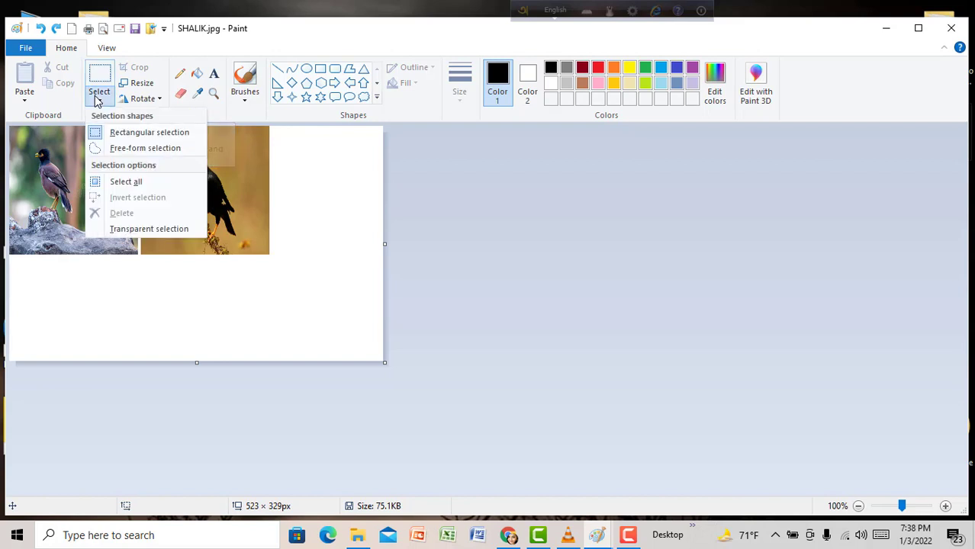
{"action": "left_click", "coordinate": [39, 137]}
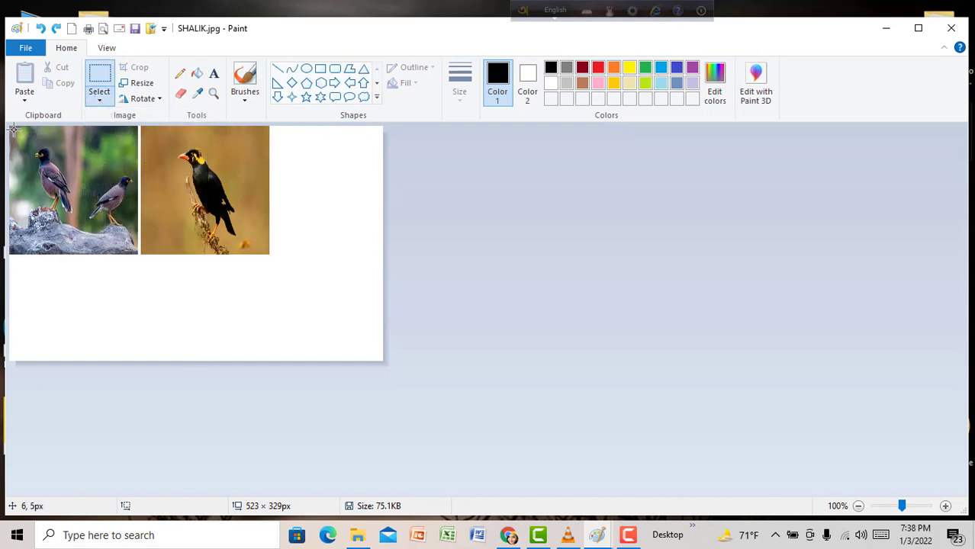
{"action": "left_click_drag", "start_coordinate": [14, 130], "coordinate": [14, 167]}
{"action": "left_click_drag", "start_coordinate": [14, 130], "coordinate": [241, 243]}
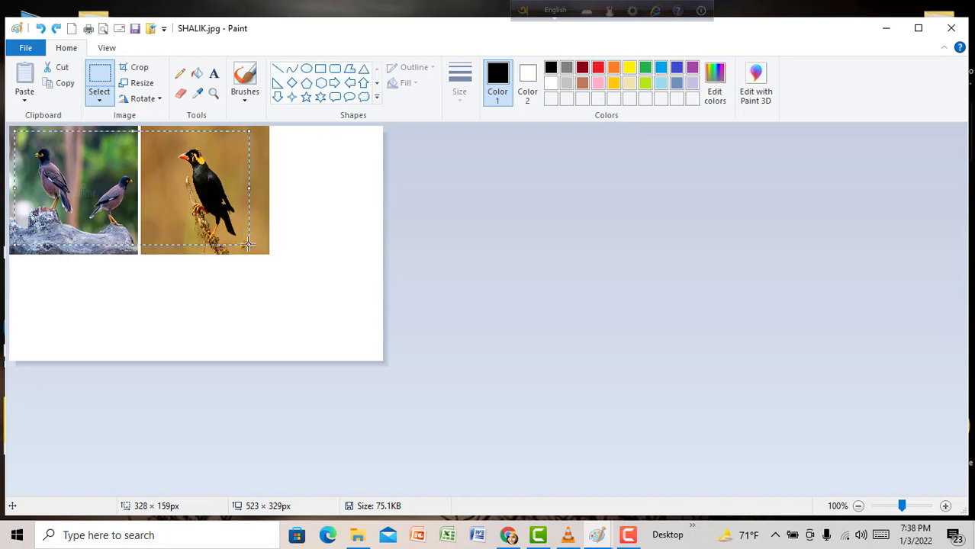
{"action": "left_click", "coordinate": [135, 68]}
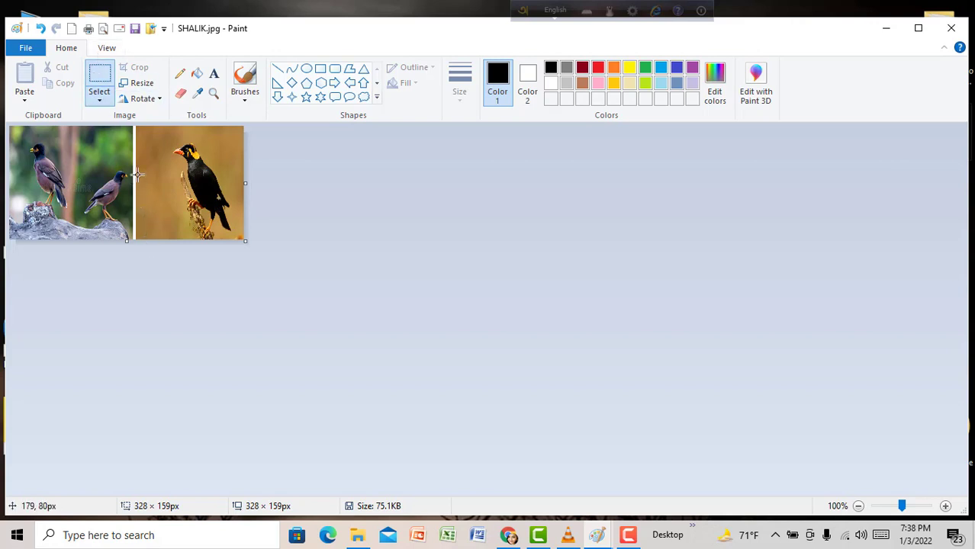
{"action": "left_click", "coordinate": [181, 77]}
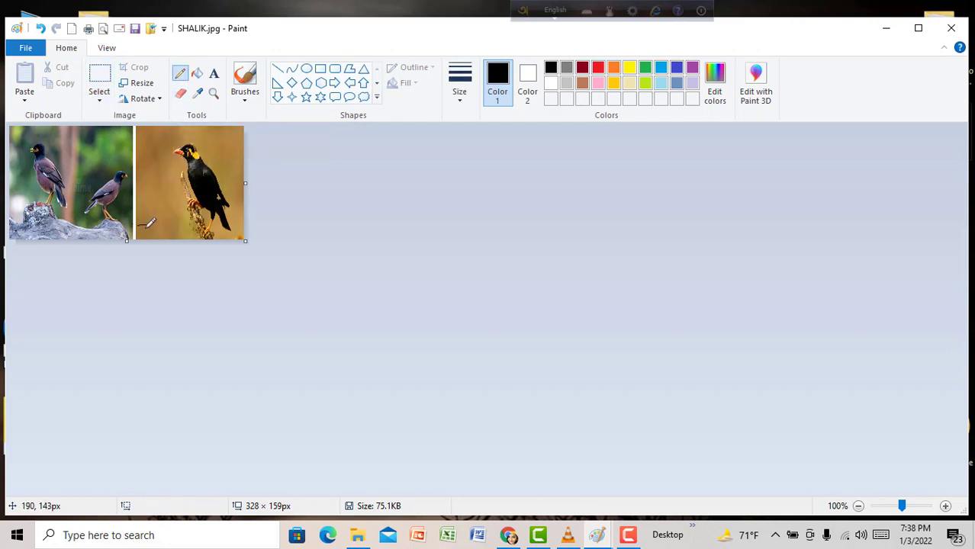
{"action": "left_click_drag", "start_coordinate": [148, 229], "coordinate": [188, 220]}
{"action": "left_click_drag", "start_coordinate": [178, 229], "coordinate": [195, 228]}
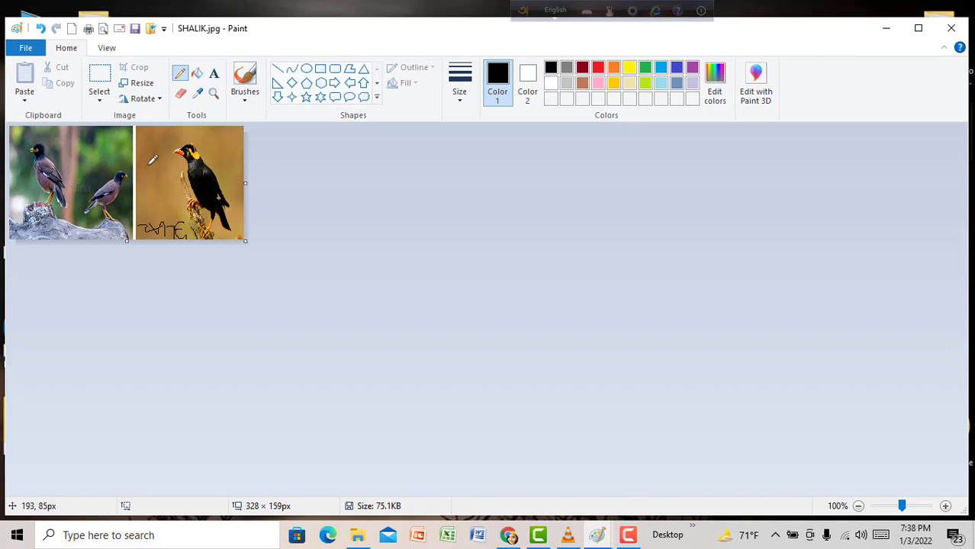
{"action": "left_click", "coordinate": [183, 97]}
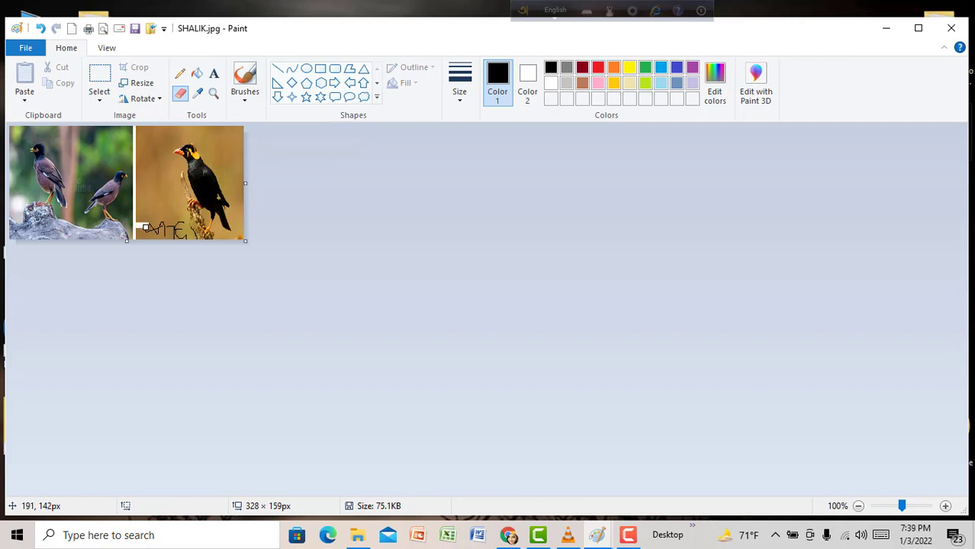
{"action": "mouse_move", "coordinate": [145, 228]}
{"action": "left_mouse_down"}
{"action": "mouse_move", "coordinate": [183, 234]}
{"action": "mouse_move", "coordinate": [164, 227]}
{"action": "mouse_move", "coordinate": [179, 221]}
{"action": "mouse_move", "coordinate": [157, 224]}
{"action": "mouse_move", "coordinate": [169, 224]}
{"action": "left_mouse_up"}
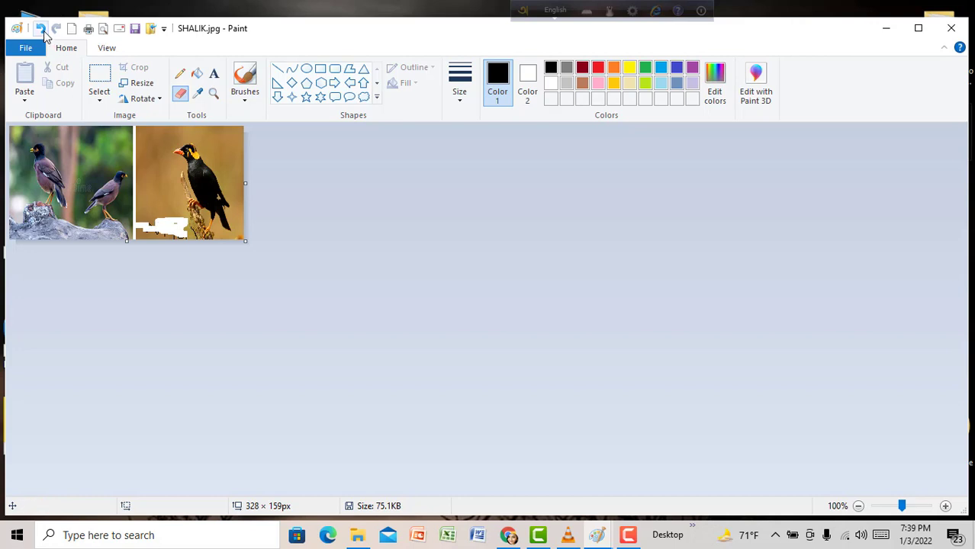
{"action": "left_click", "coordinate": [41, 29]}
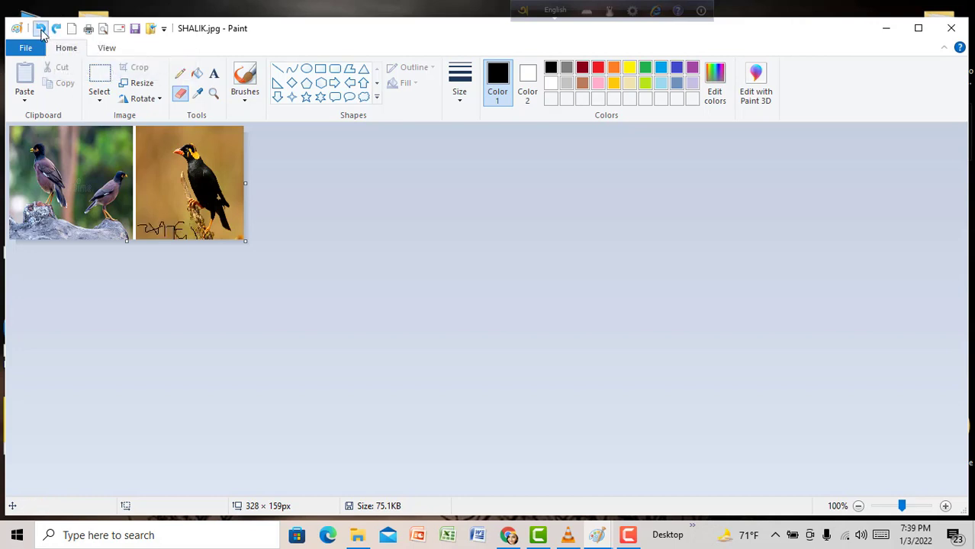
{"action": "left_click", "coordinate": [41, 29]}
{"action": "left_click", "coordinate": [41, 29]}
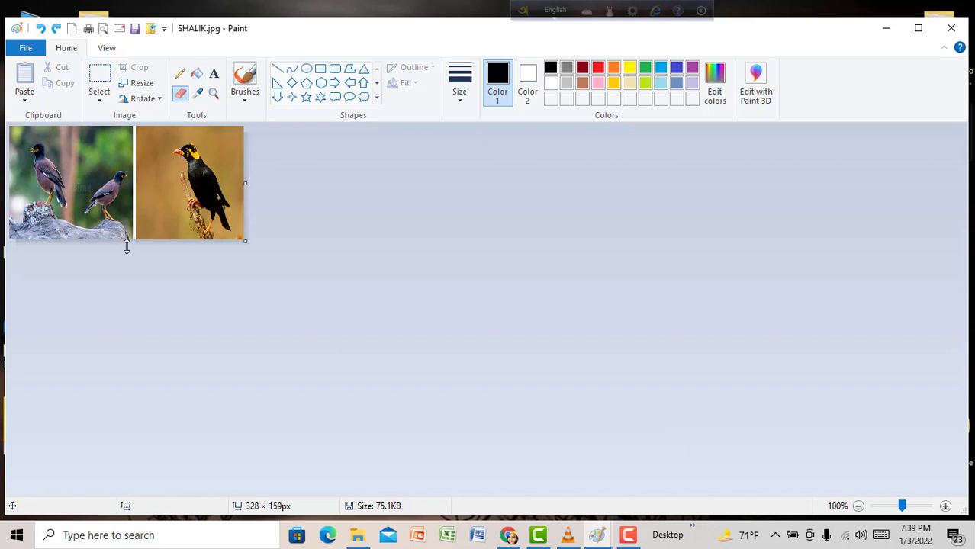
- Extend the canvas to 328 × 165 px and pick red as Color 1
{"action": "left_click_drag", "start_coordinate": [126, 241], "coordinate": [126, 246]}
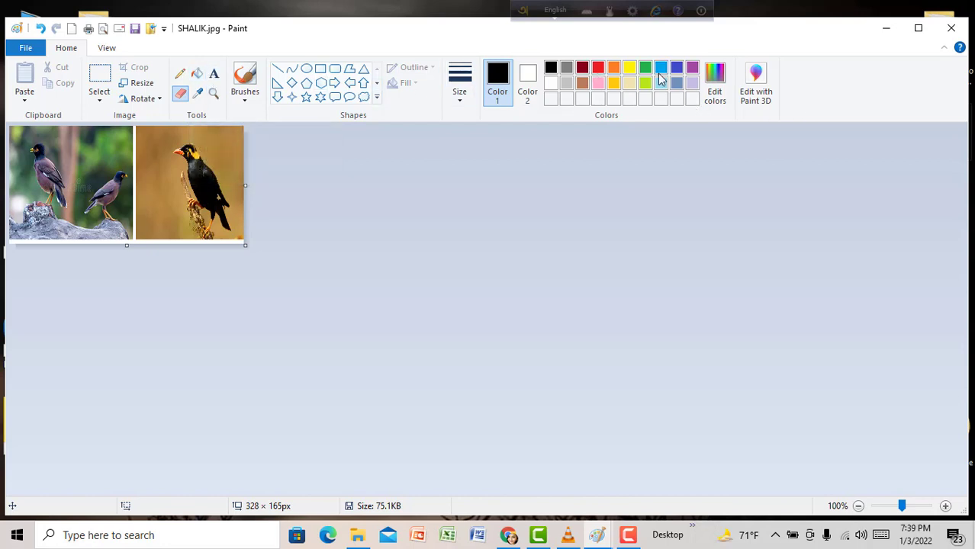
{"action": "left_click", "coordinate": [613, 83]}
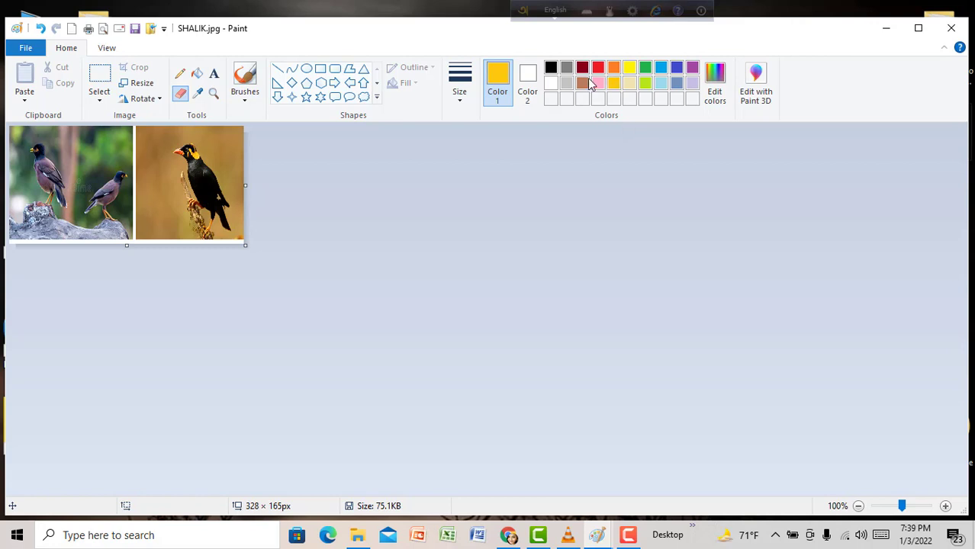
{"action": "left_click", "coordinate": [600, 68]}
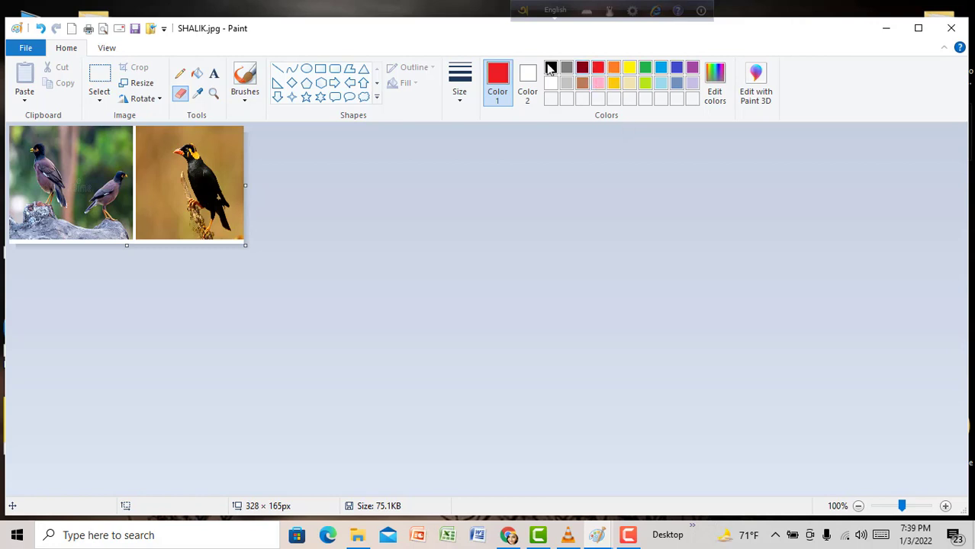
- Fill the gap between the photos and the bottom strip red, then recolour it green
{"action": "left_click", "coordinate": [197, 73]}
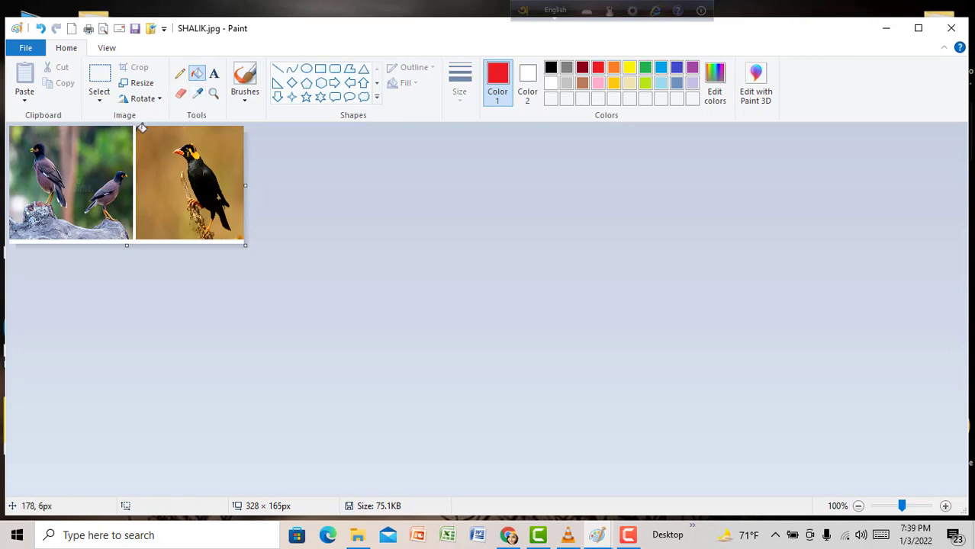
{"action": "left_click", "coordinate": [135, 133]}
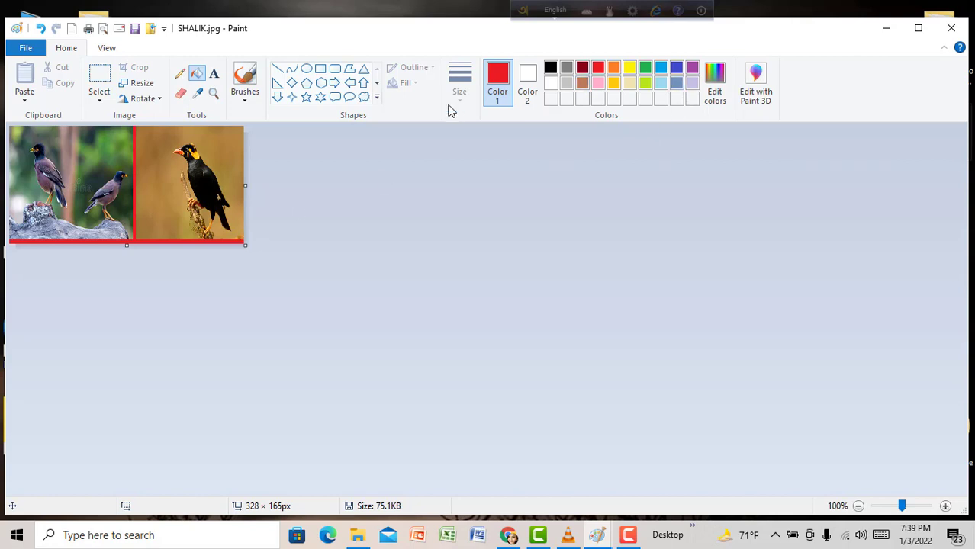
{"action": "left_click", "coordinate": [646, 68]}
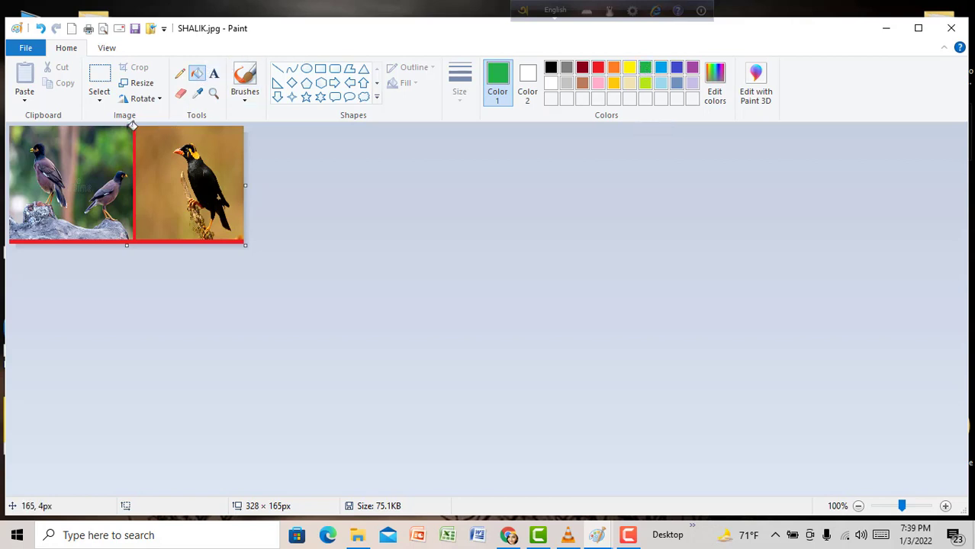
{"action": "left_click", "coordinate": [135, 132]}
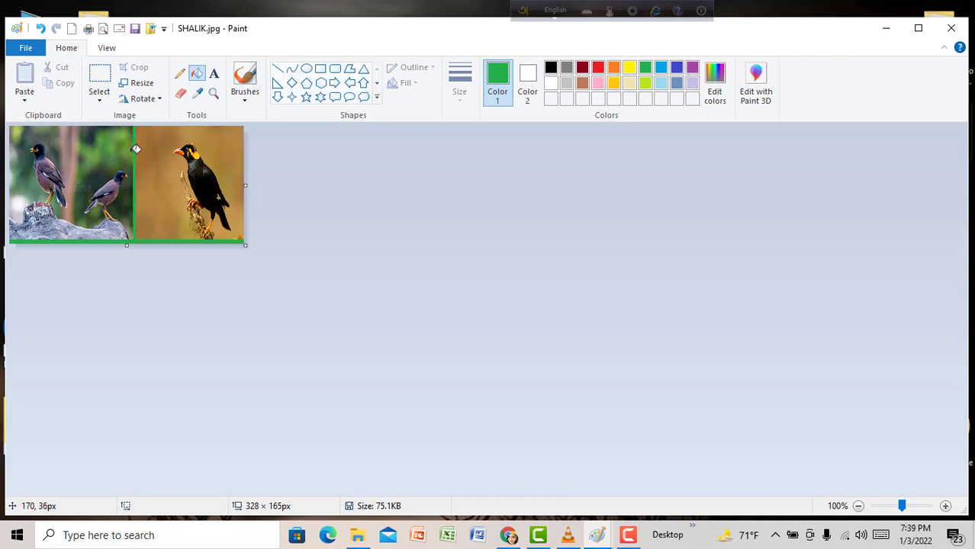
- Place a text box on the left photo and type the BEAUTIFUL BIRDS caption
{"action": "left_click", "coordinate": [215, 76]}
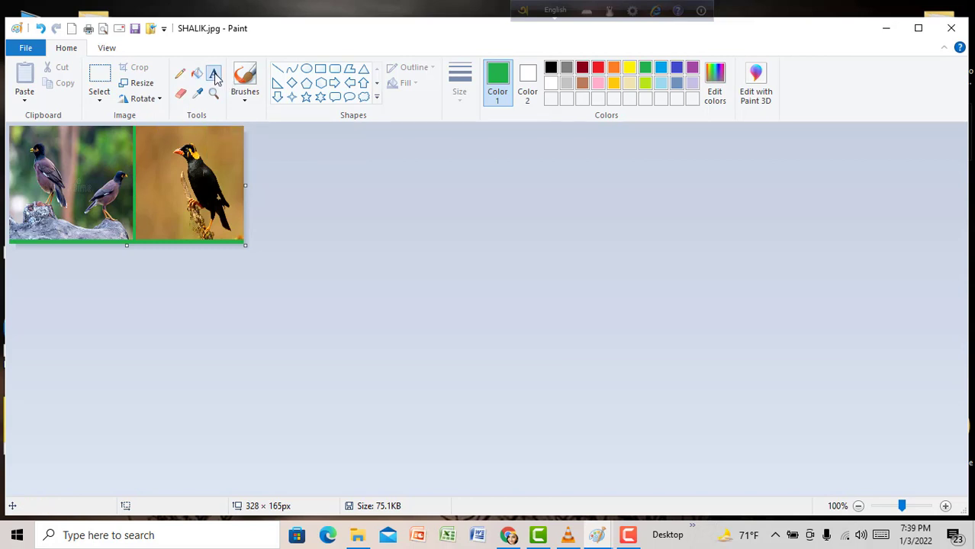
{"action": "left_click", "coordinate": [77, 149]}
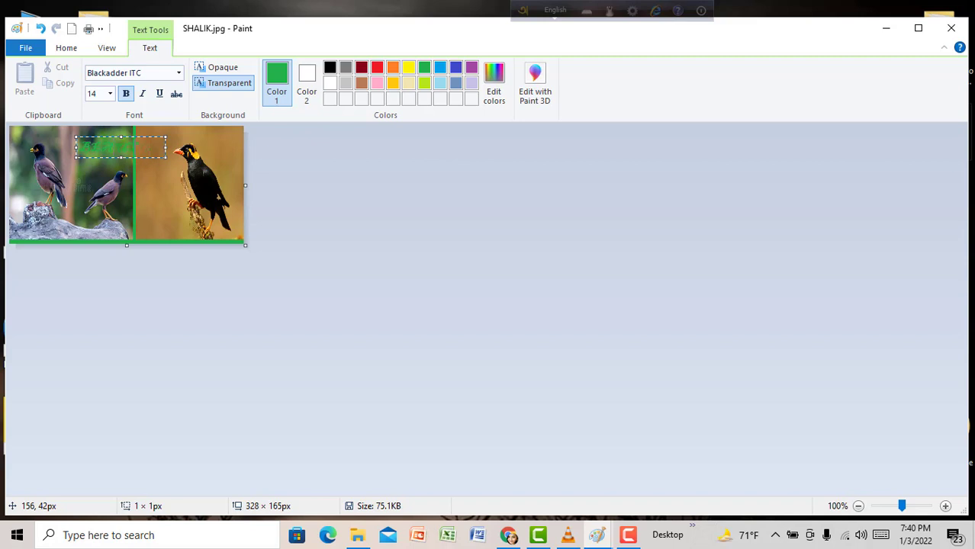
{"action": "key", "text": "Return"}
{"action": "type", "text": "Bs"}
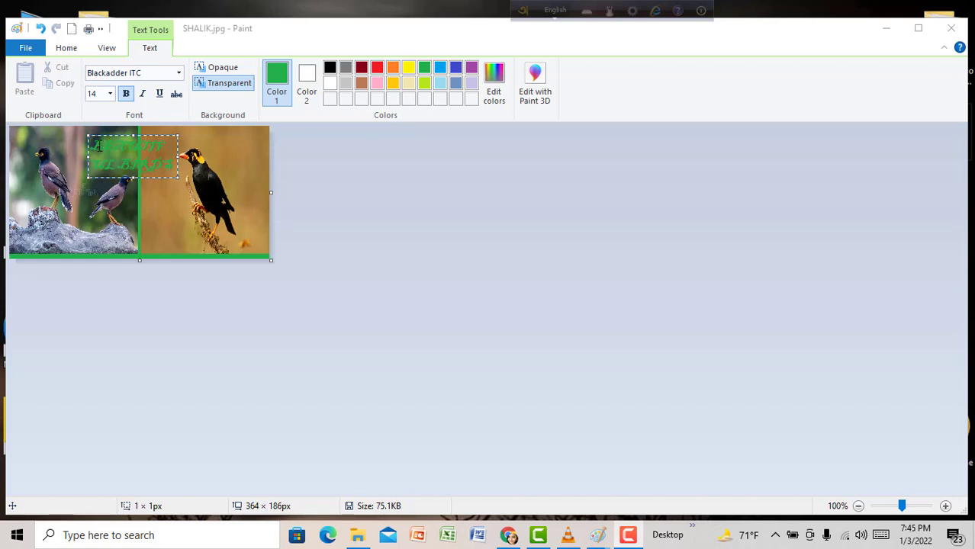
- Select the BEAUTIFUL BIRDS text and colour it red
{"action": "left_click", "coordinate": [96, 150]}
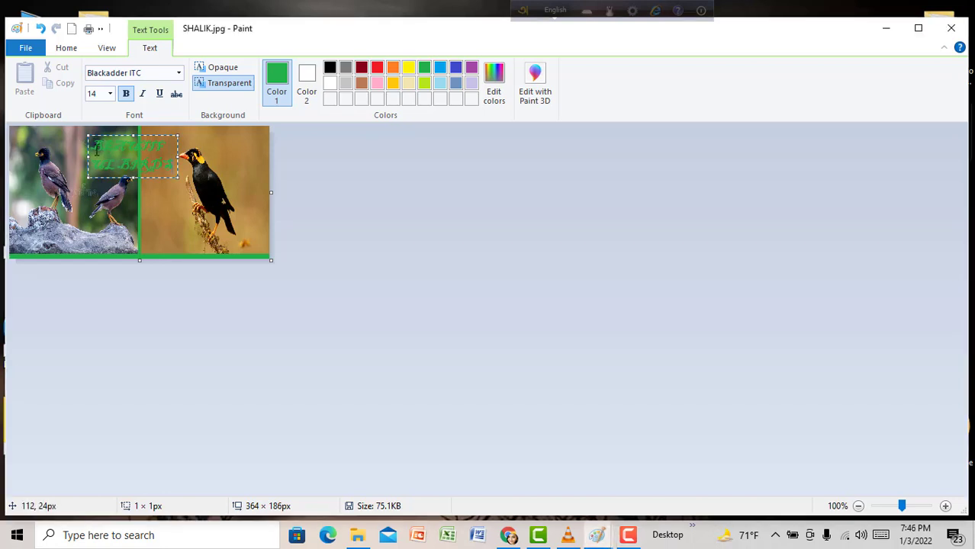
{"action": "key", "text": "ctrl+a"}
{"action": "left_click_drag", "start_coordinate": [95, 145], "coordinate": [175, 167]}
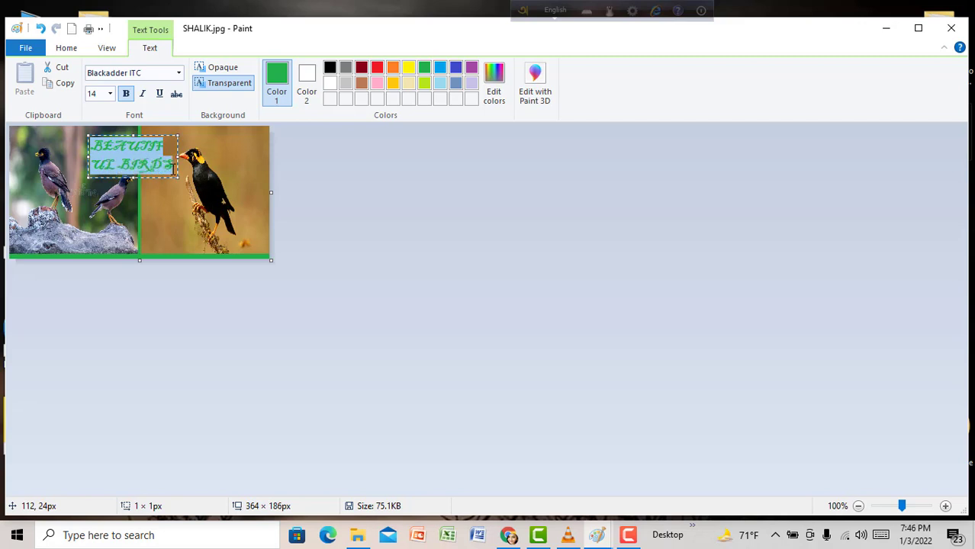
{"action": "left_click", "coordinate": [378, 69]}
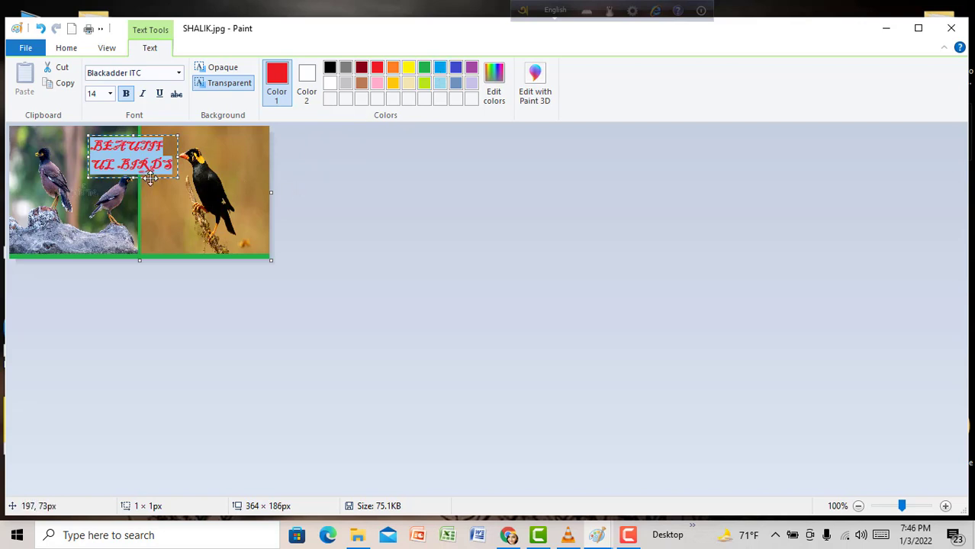
- Try Bauhaus 93, then switch the caption font to Bahnschrift SemiLight Condensed
{"action": "left_click", "coordinate": [179, 74]}
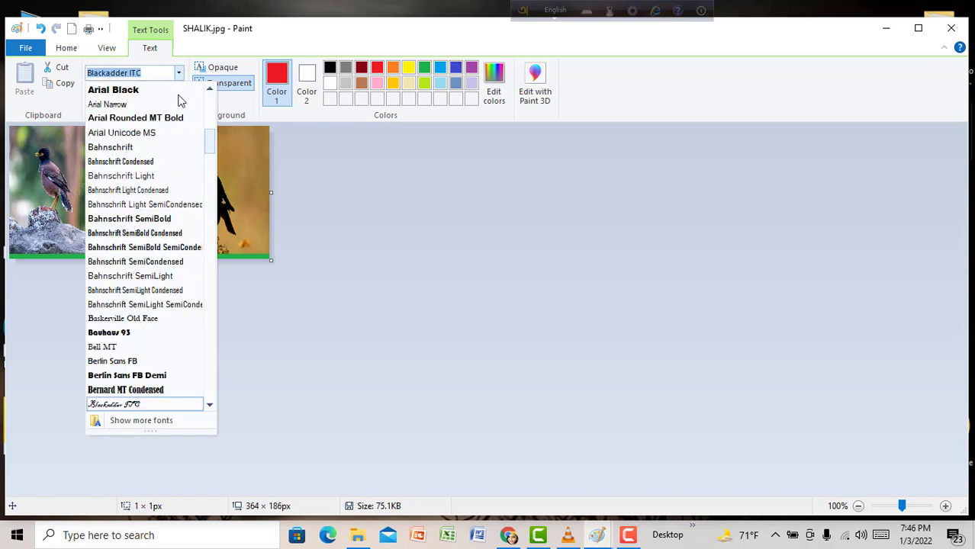
{"action": "left_click", "coordinate": [129, 335]}
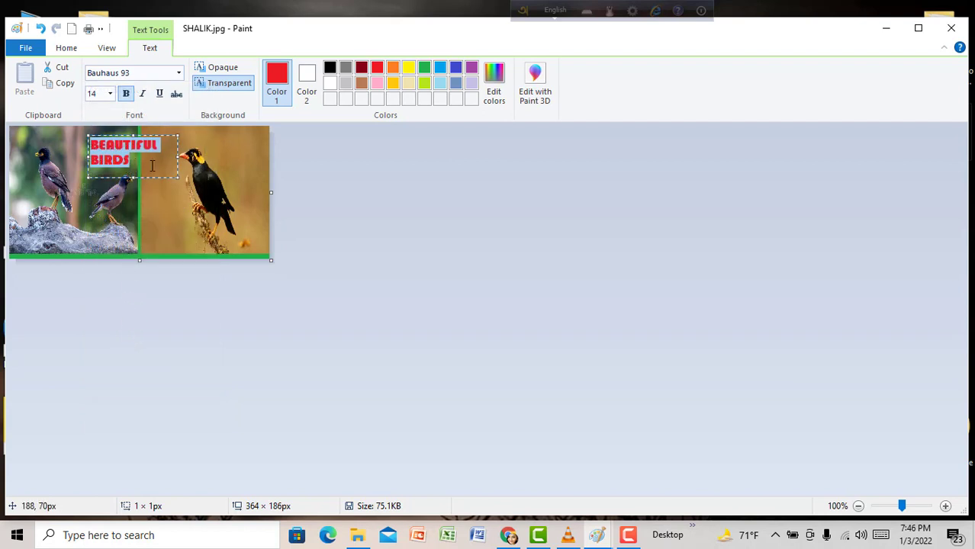
{"action": "left_click", "coordinate": [180, 73]}
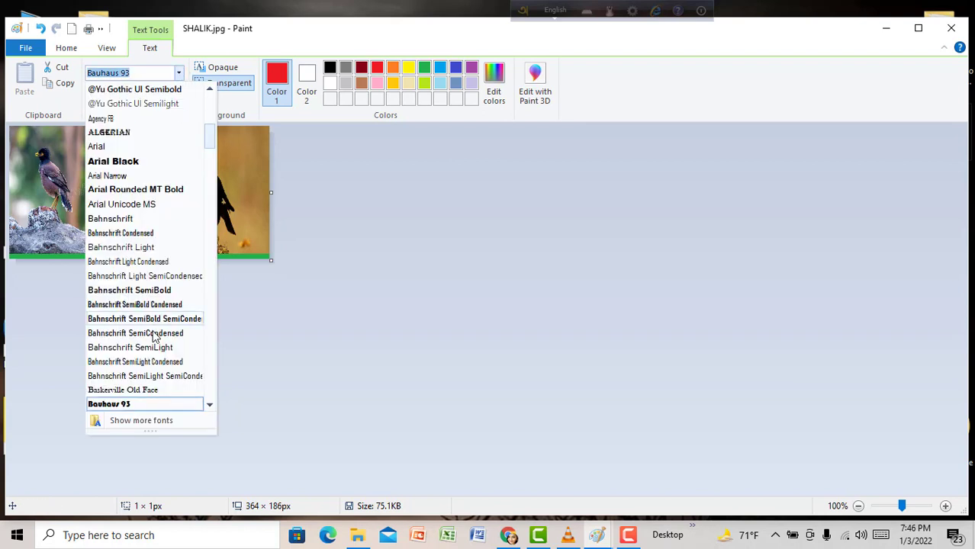
{"action": "left_click", "coordinate": [149, 362]}
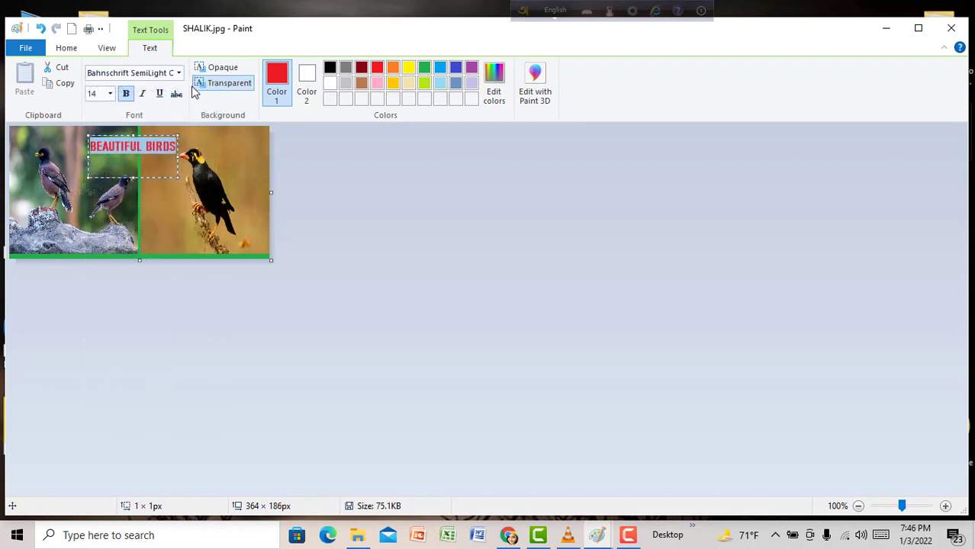
- Try font size 16 on the caption, then settle back on size 14
{"action": "left_click", "coordinate": [110, 93]}
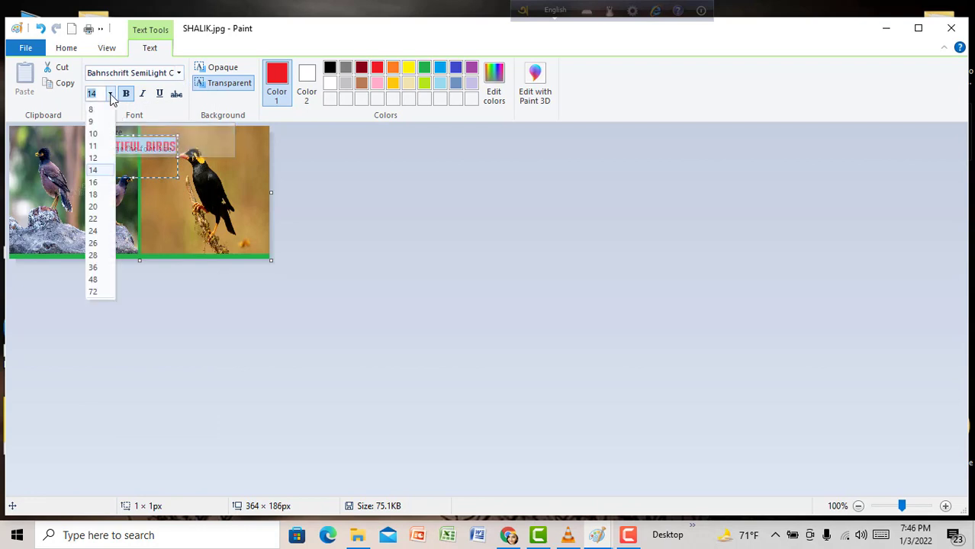
{"action": "left_click", "coordinate": [98, 191]}
{"action": "left_click", "coordinate": [111, 93]}
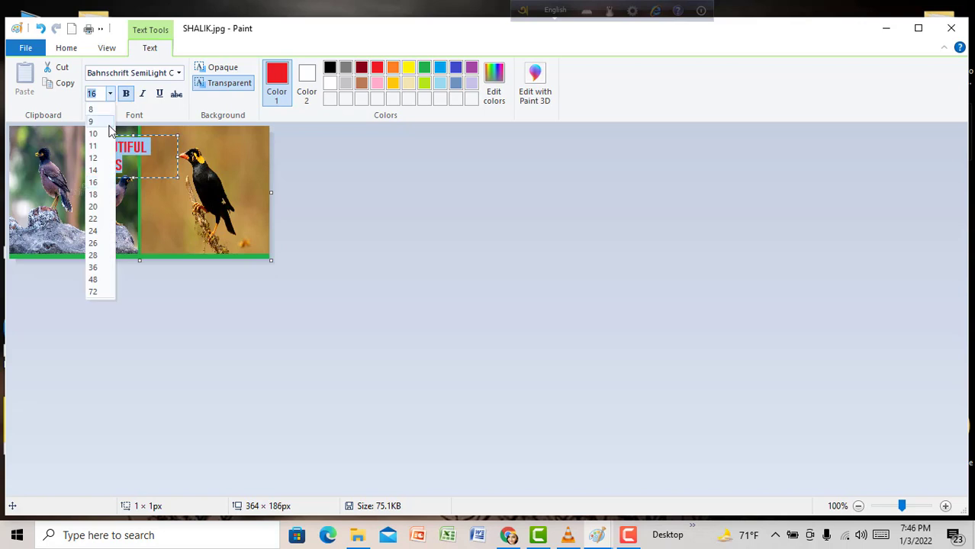
{"action": "left_click", "coordinate": [98, 171]}
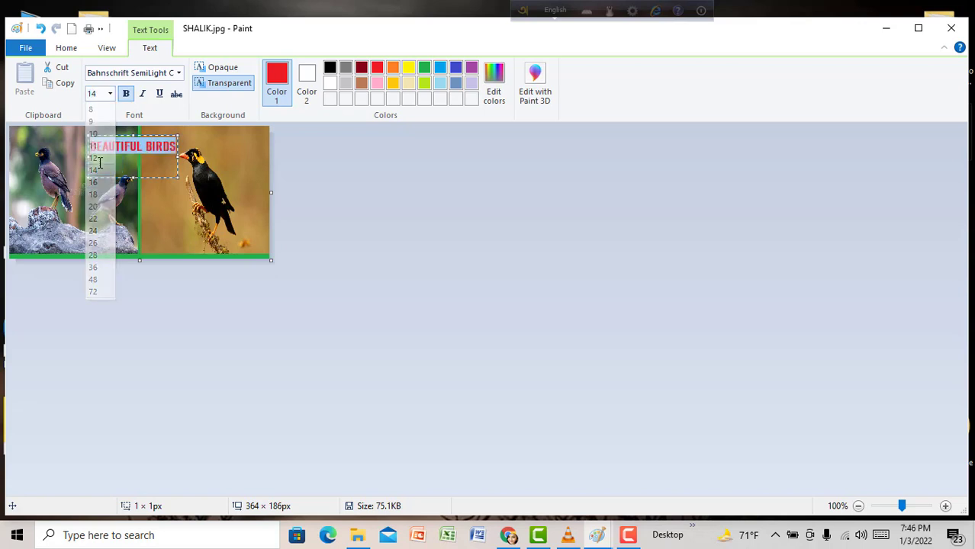
- Make the caption italic, keeping bold on and leaving underline off
{"action": "left_click", "coordinate": [126, 94]}
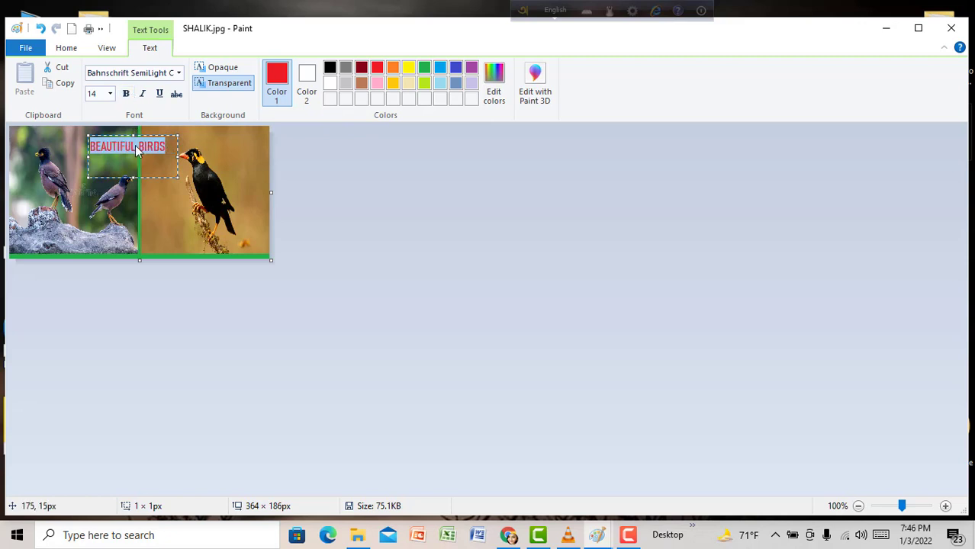
{"action": "left_click", "coordinate": [127, 95]}
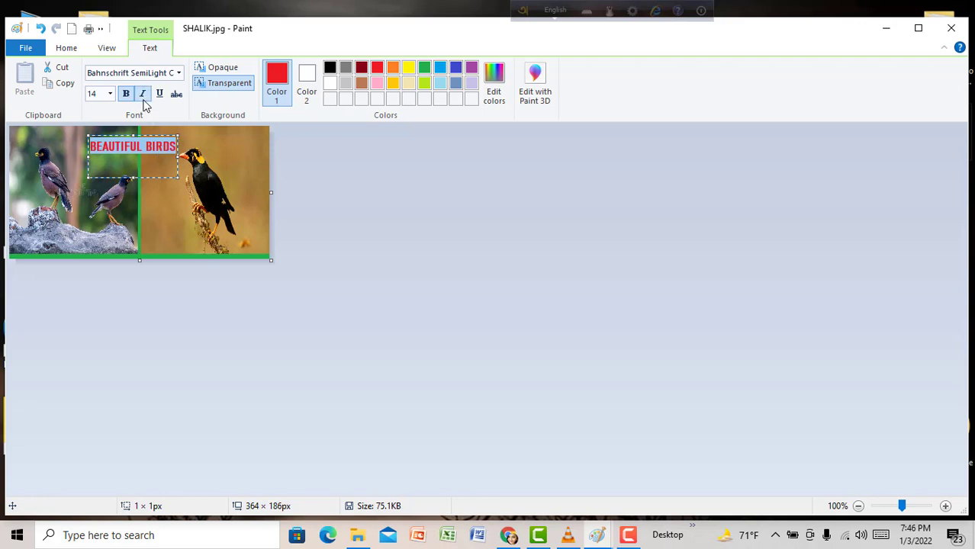
{"action": "left_click", "coordinate": [142, 95]}
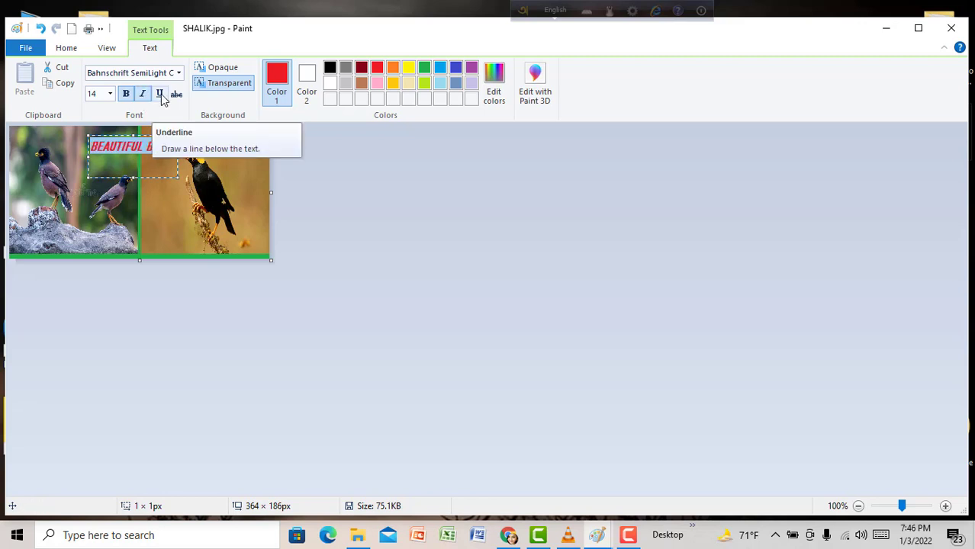
{"action": "left_click", "coordinate": [161, 94]}
{"action": "left_click", "coordinate": [161, 94]}
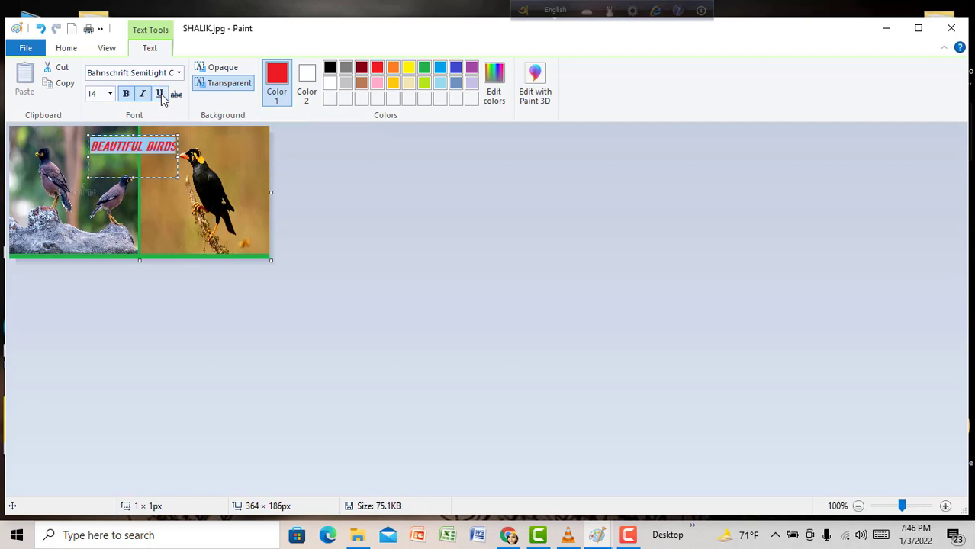
- Try an opaque background, then set it transparent and commit the caption onto the picture
{"action": "left_click", "coordinate": [236, 77]}
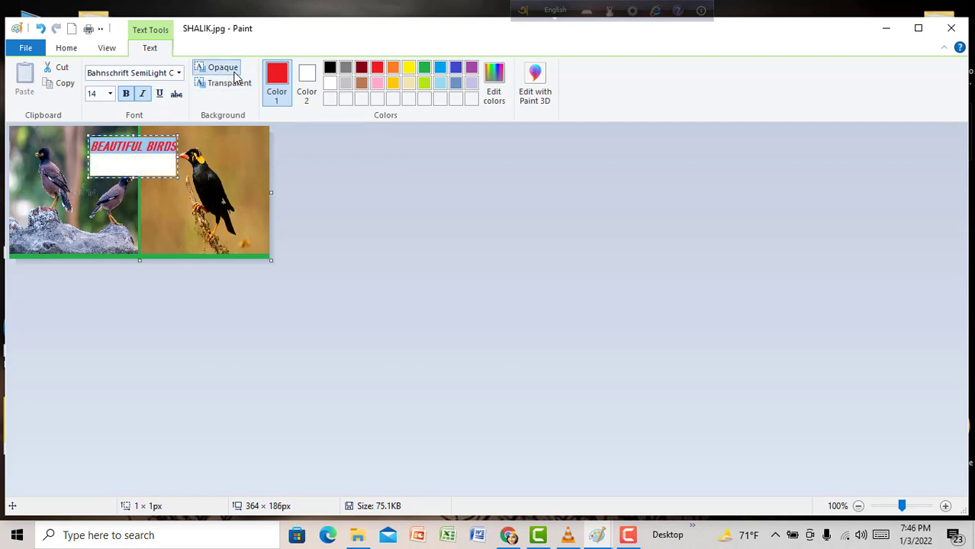
{"action": "left_click", "coordinate": [237, 89]}
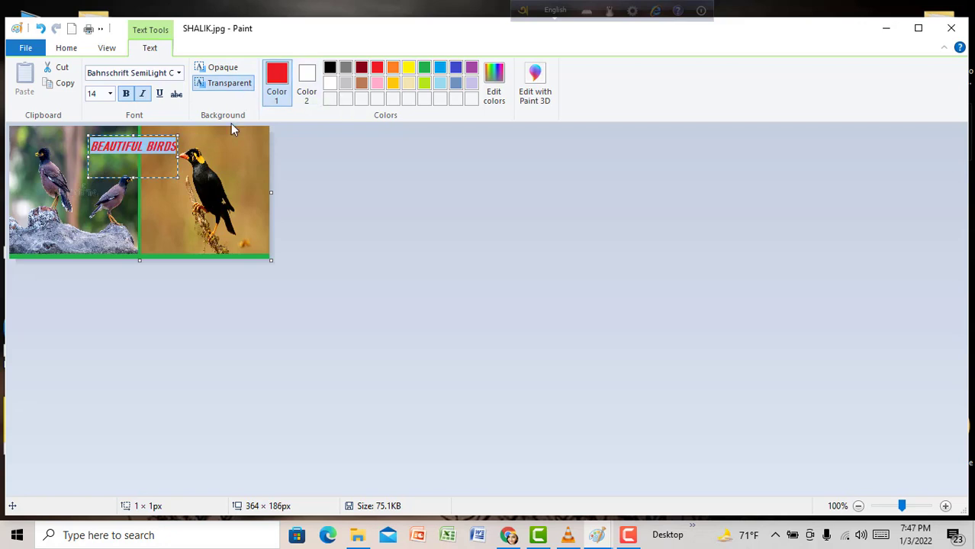
{"action": "left_click", "coordinate": [163, 217]}
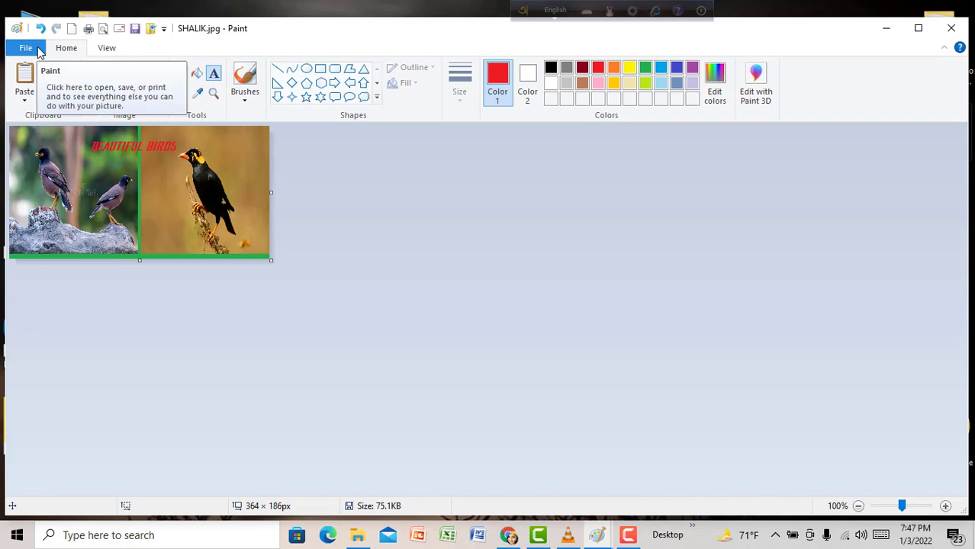
- Save the picture as BIRD.jpg in the Desktop's 1 New folder, replacing the name SHALIK
{"action": "left_click", "coordinate": [40, 52]}
{"action": "mouse_move", "coordinate": [52, 167]}
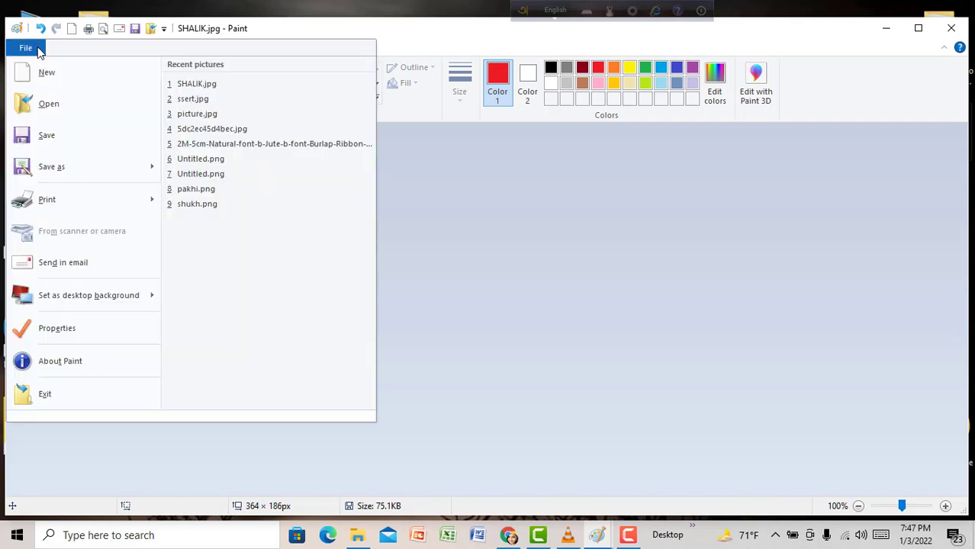
{"action": "left_click", "coordinate": [61, 174]}
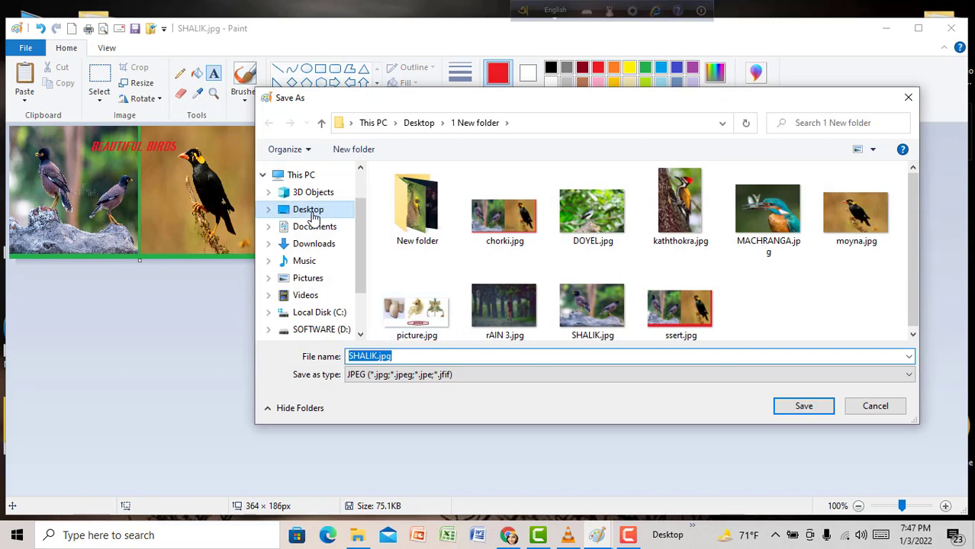
{"action": "left_click", "coordinate": [309, 210]}
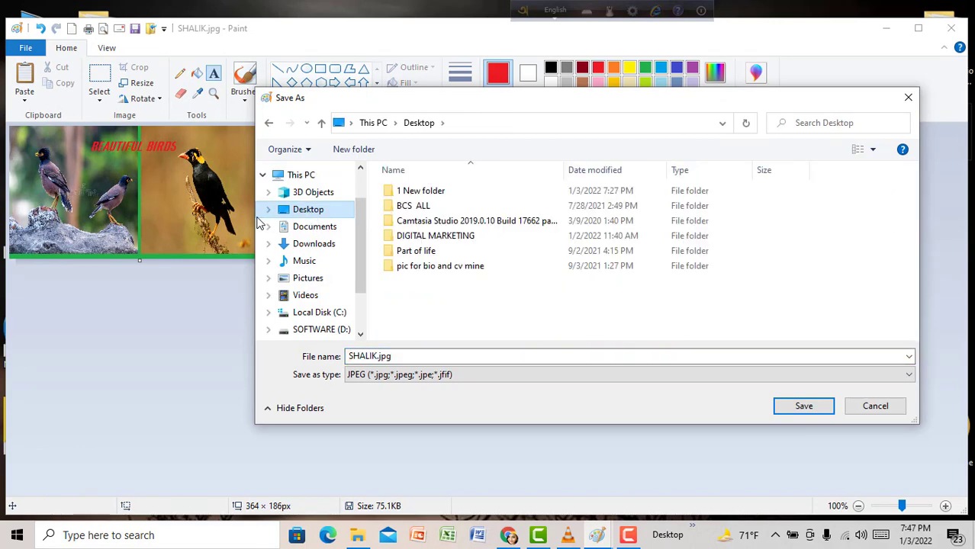
{"action": "double_click", "coordinate": [419, 192]}
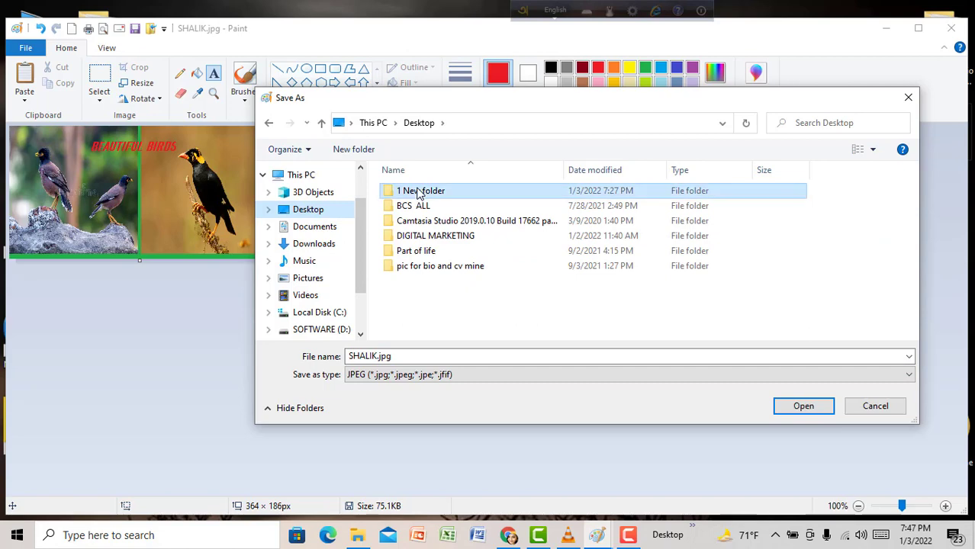
{"action": "double_click", "coordinate": [393, 356]}
{"action": "key", "text": "BackSpace"}
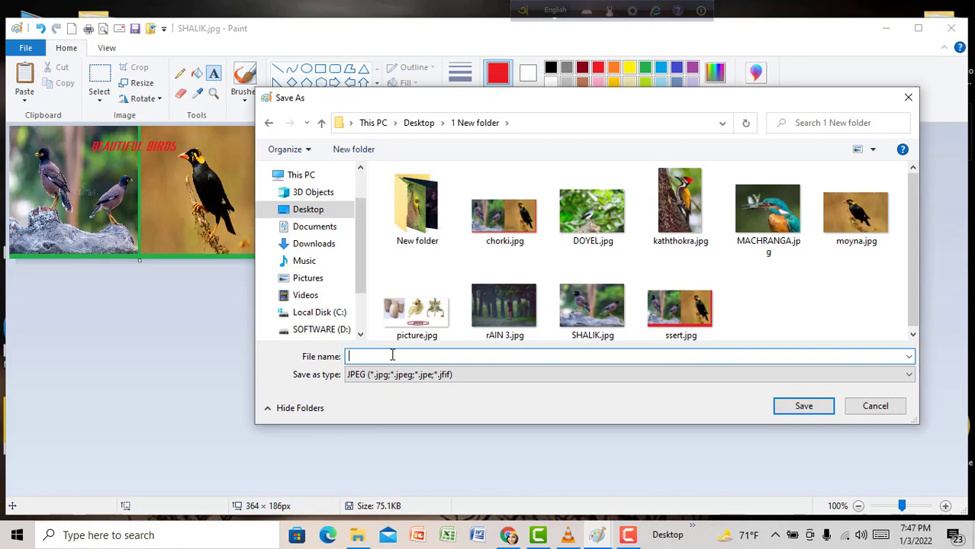
{"action": "type", "text": "BI"}
{"action": "type", "text": "RD"}
{"action": "left_click", "coordinate": [816, 408]}
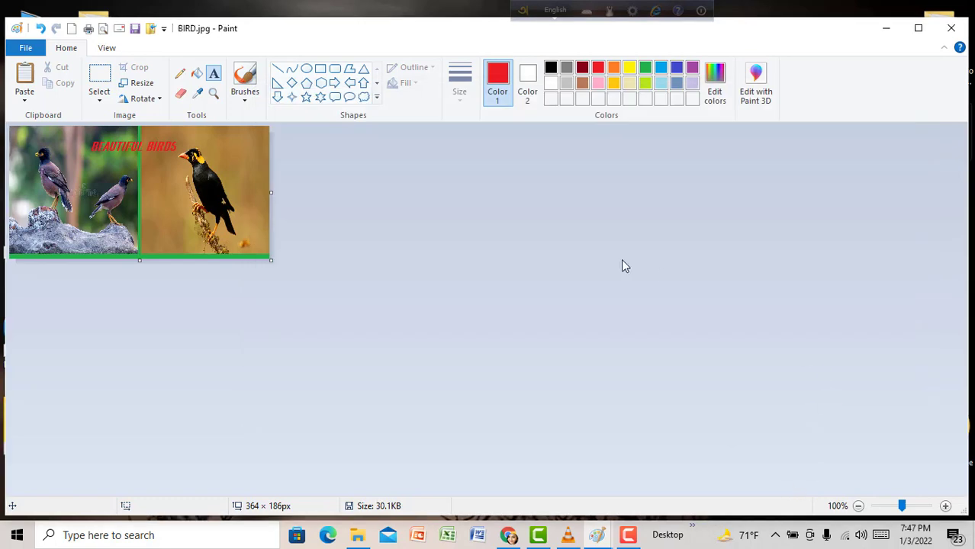
- Minimize Paint and open BIRD.jpg from This PC > Desktop > 1 New folder in Photos
{"action": "left_click", "coordinate": [895, 31]}
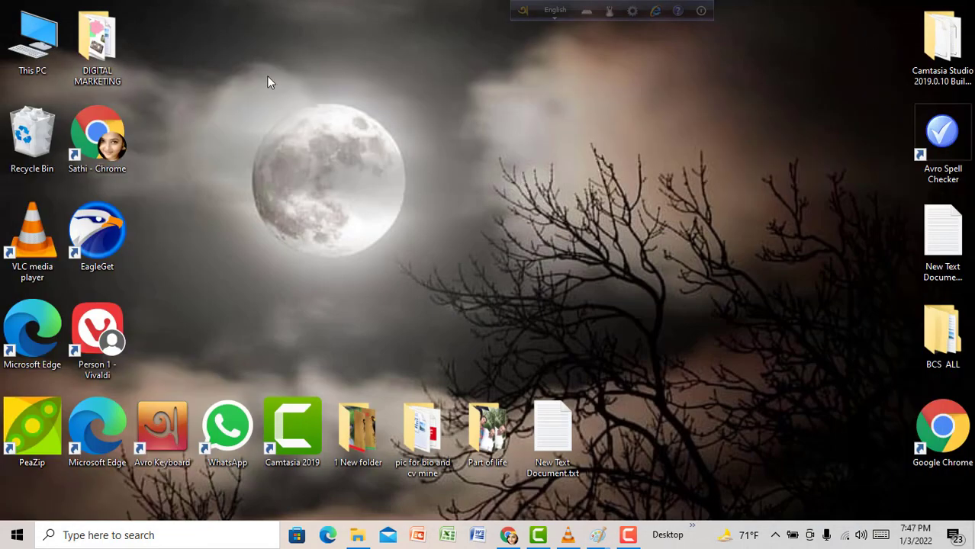
{"action": "double_click", "coordinate": [47, 49]}
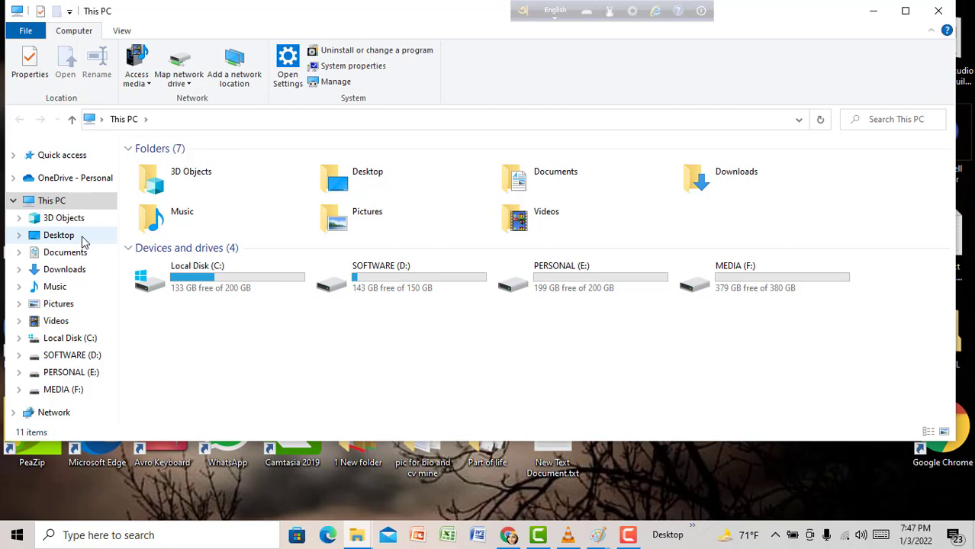
{"action": "left_click", "coordinate": [83, 239]}
{"action": "left_click", "coordinate": [169, 168]}
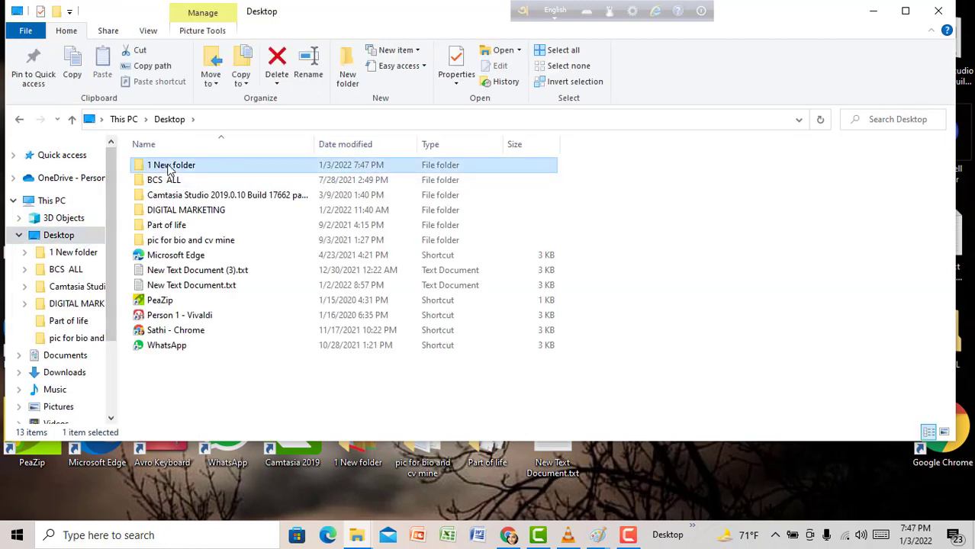
{"action": "double_click", "coordinate": [170, 168]}
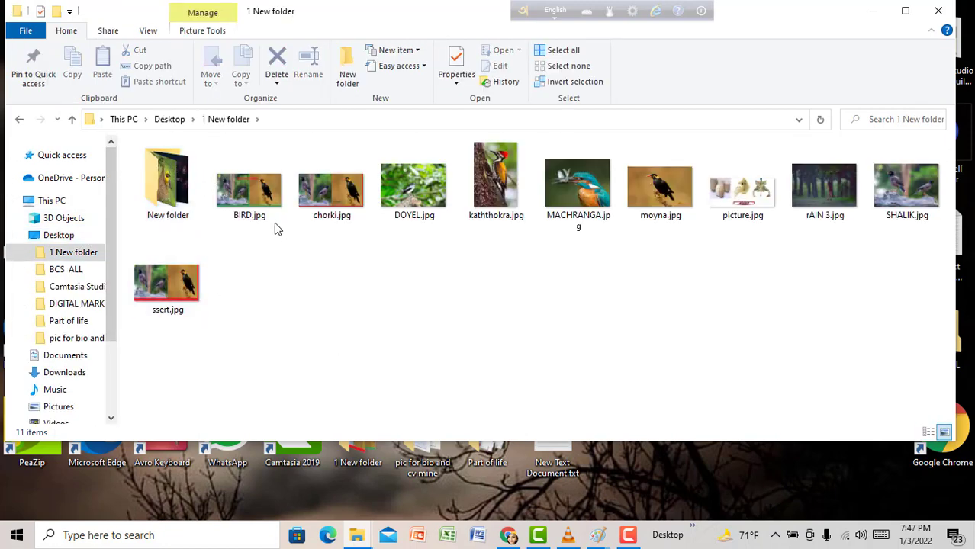
{"action": "double_click", "coordinate": [263, 208]}
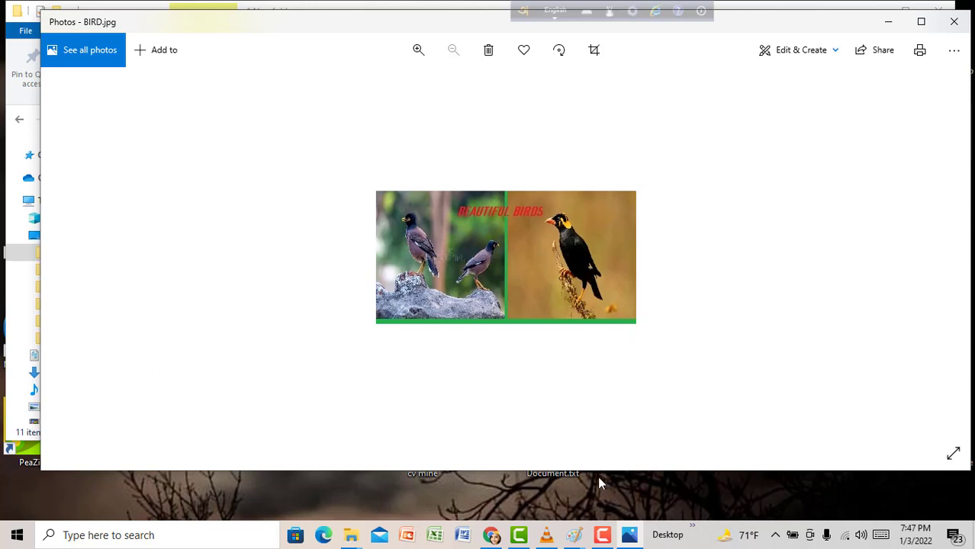
{"action": "mouse_move", "coordinate": [628, 535]}
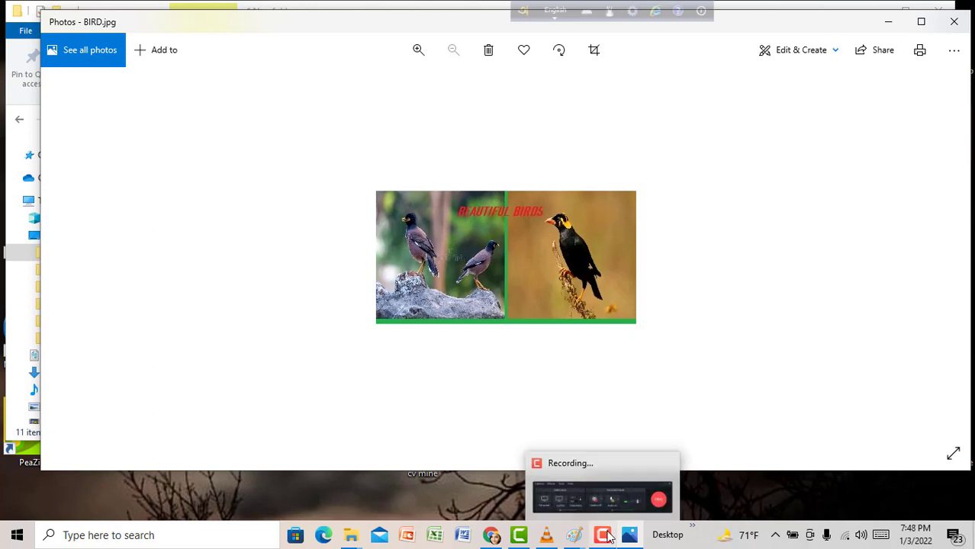
{"action": "left_click", "coordinate": [608, 537]}
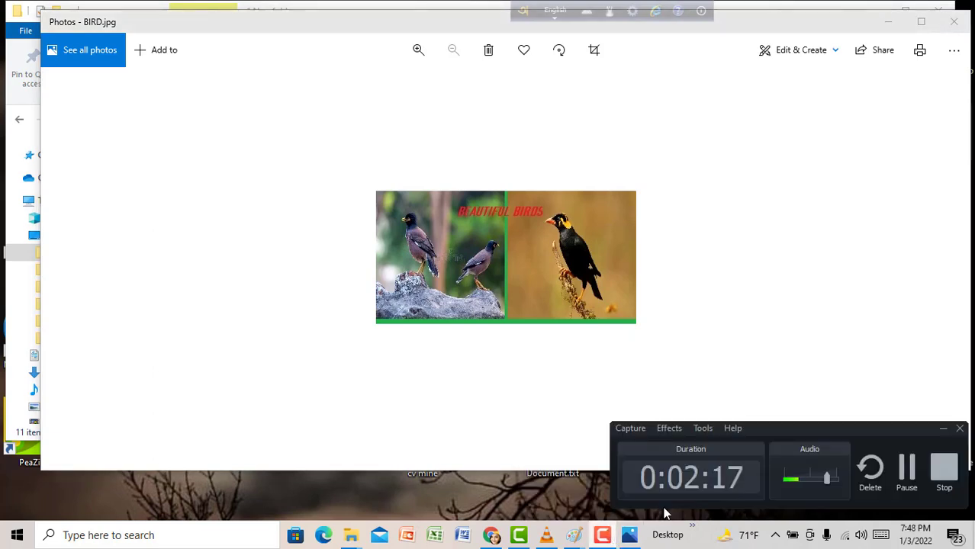